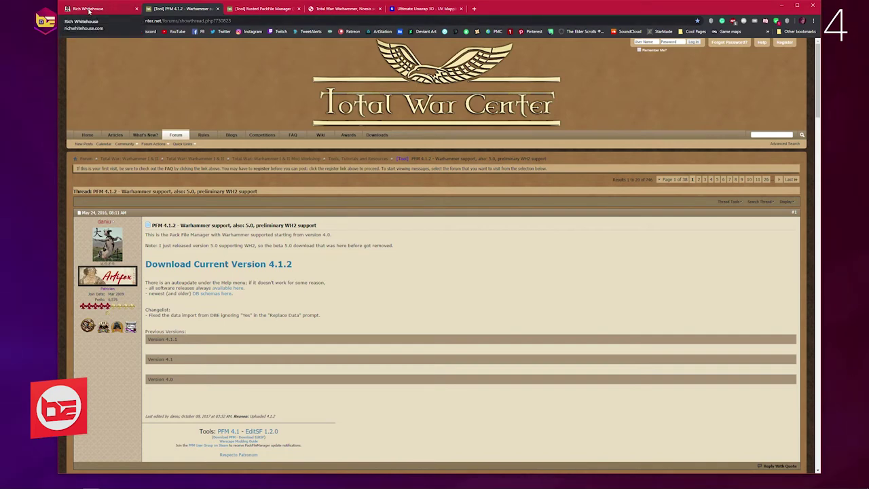
# Review the web pages for Pack File Manager, Rusted PackFile Manager and Ultimate Unwrap 3D, highlighting the Rusted PackFile Manager download line
pyautogui.click(250, 10)
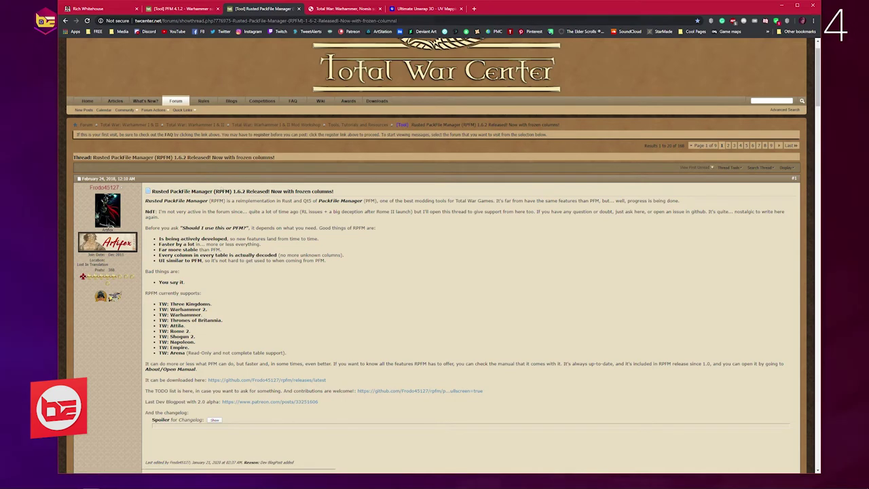
pyautogui.click(170, 9)
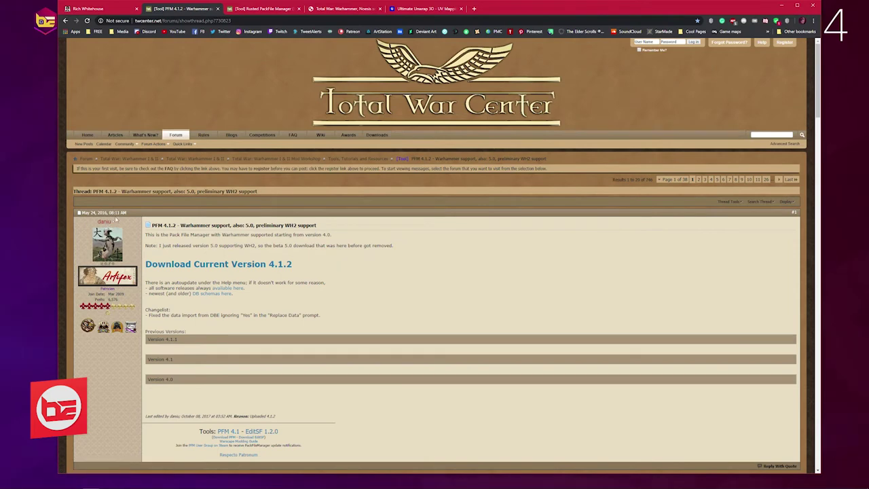
pyautogui.click(418, 9)
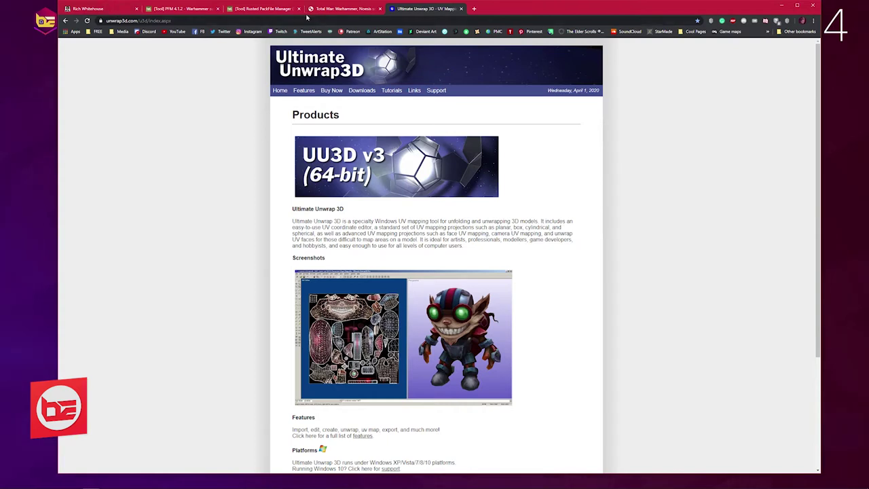
pyautogui.click(192, 10)
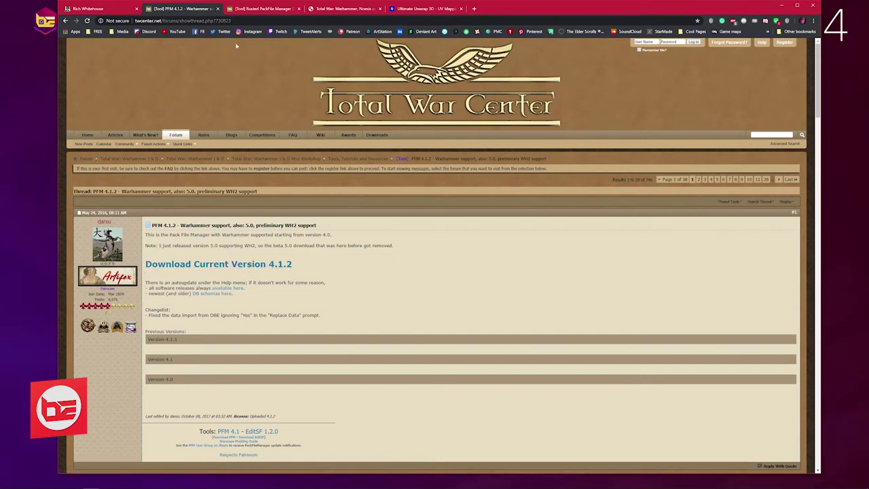
pyautogui.click(249, 9)
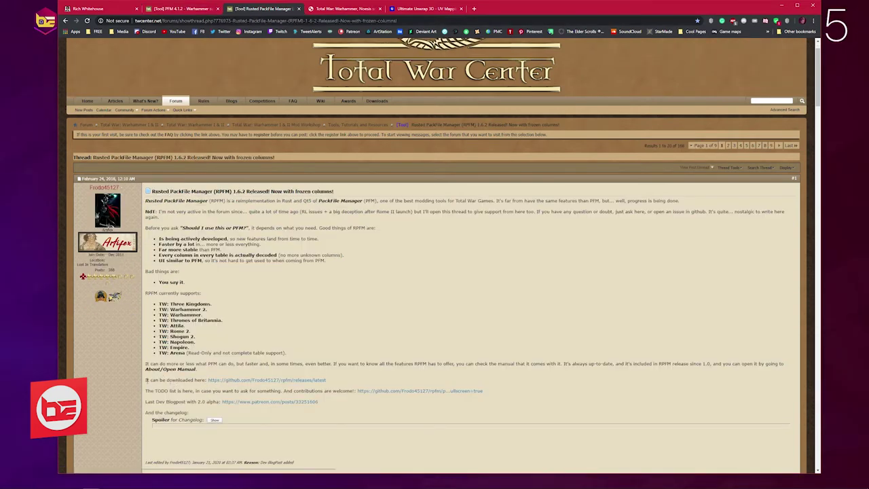
pyautogui.moveTo(145, 381); pyautogui.dragTo(345, 384)
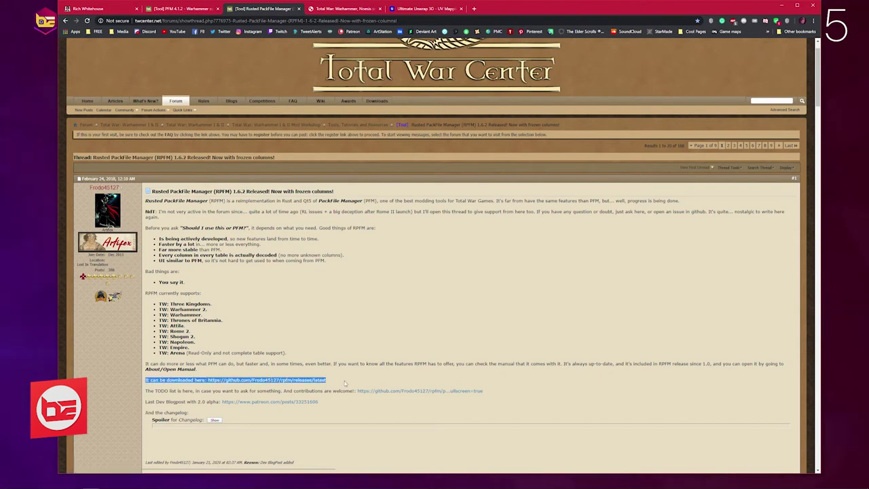
# Review the Noesis download line and read through the XeNTaX forum thread on the Total War: Warhammer Noesis script
pyautogui.click(91, 9)
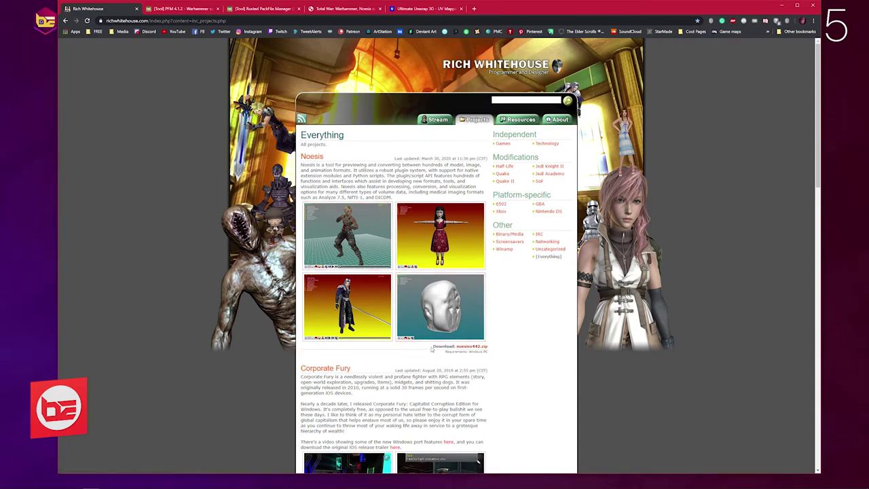
pyautogui.moveTo(432, 347); pyautogui.dragTo(496, 349)
pyautogui.click(327, 9)
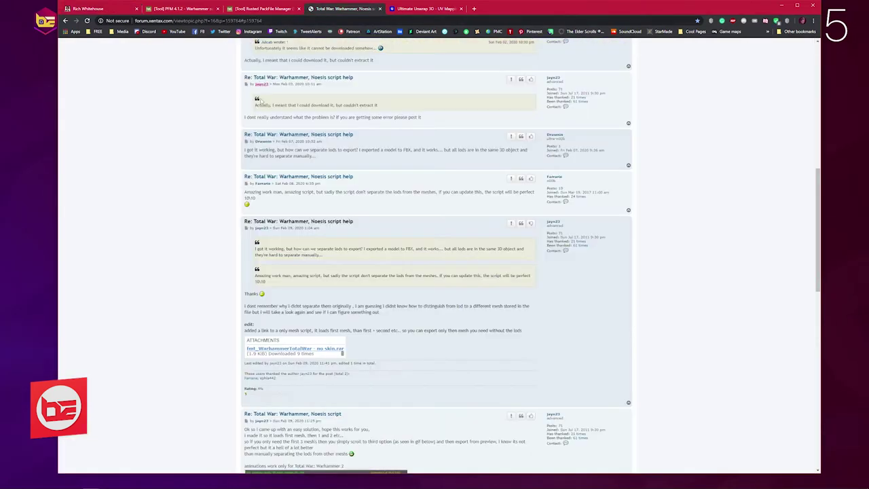
pyautogui.scroll(10, 522, 123)
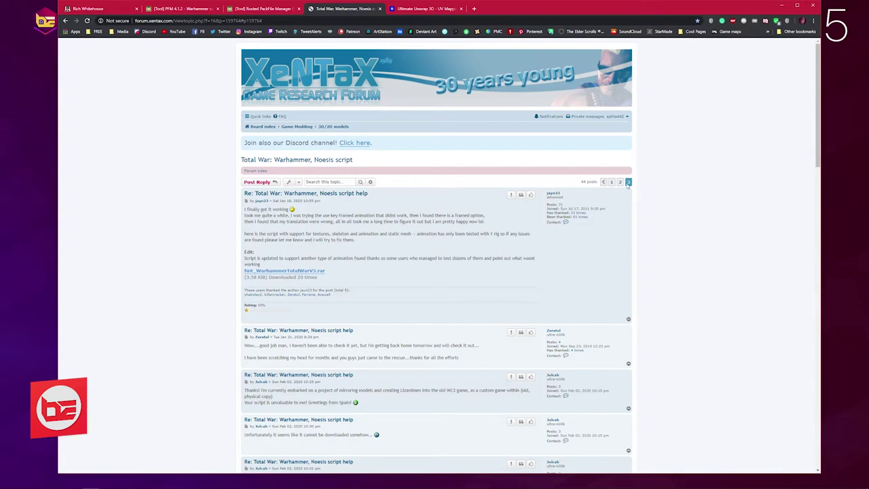
pyautogui.scroll(-9, 397, 296)
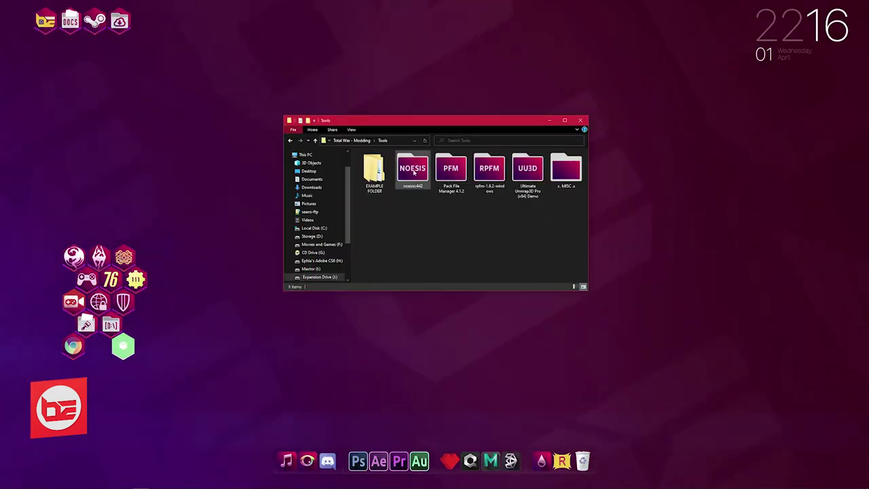
# In File Explorer, open the python folder inside the plugins folder of noesisv442
pyautogui.doubleClick(412, 165)
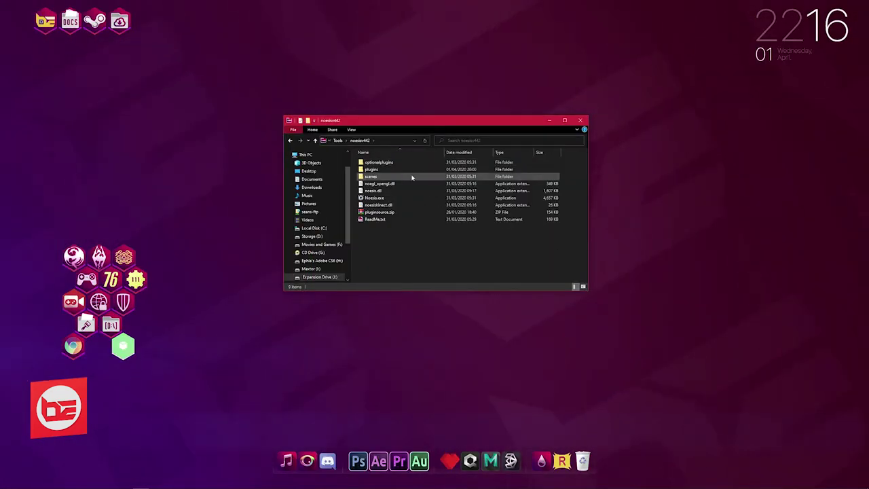
pyautogui.doubleClick(372, 170)
pyautogui.doubleClick(371, 162)
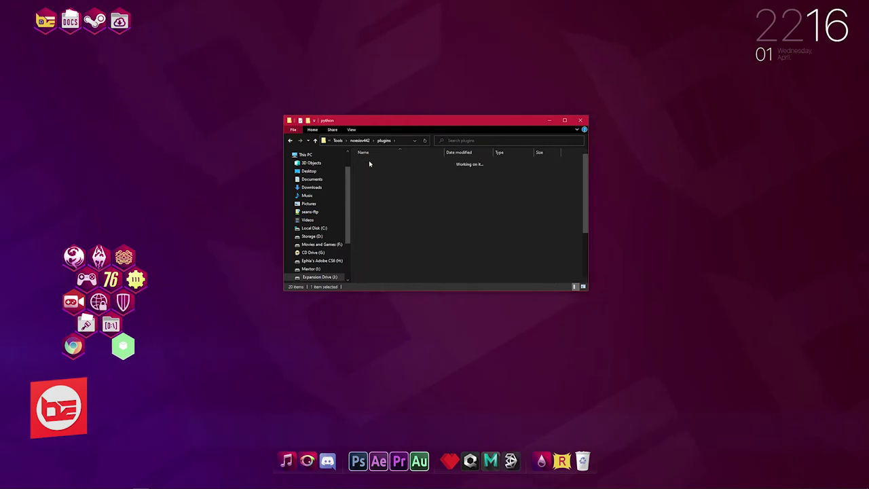
# In the other Tools window, open the MISC subfolder "fmt_WarhammerTotalWar - no skin" and move that window clear of the python folder's file list
pyautogui.moveTo(109, 484)
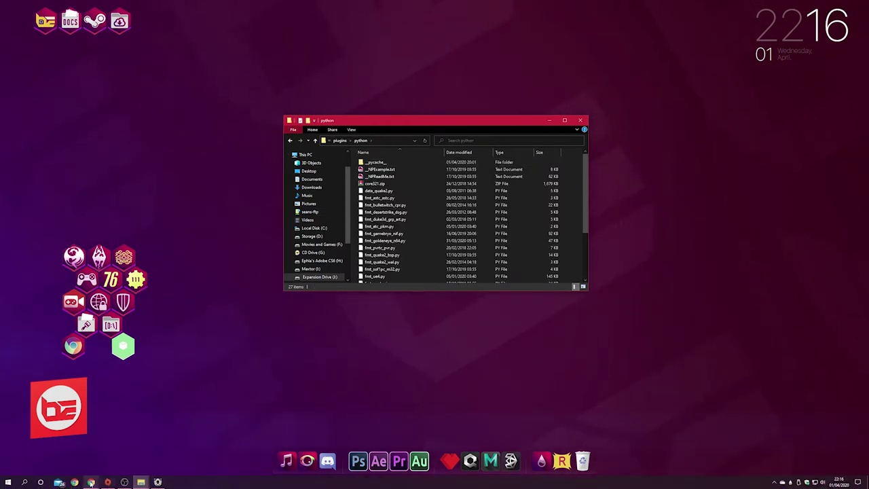
pyautogui.moveTo(141, 481)
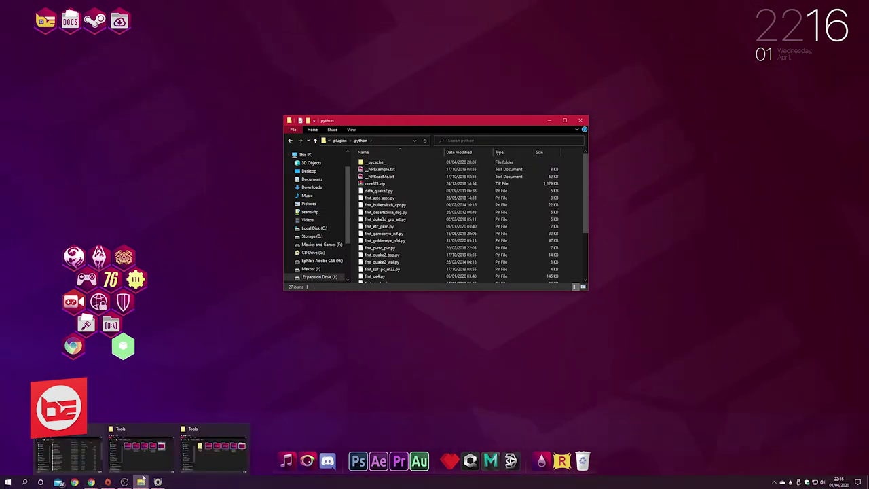
pyautogui.click(146, 438)
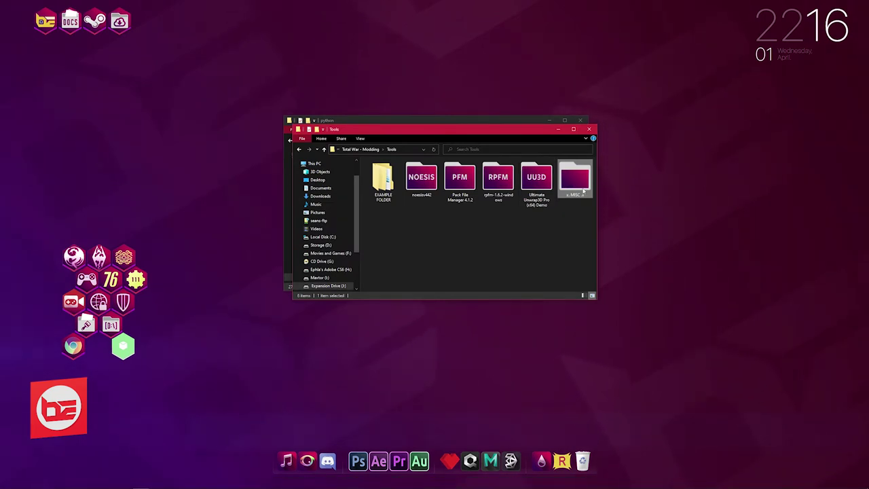
pyautogui.doubleClick(578, 182)
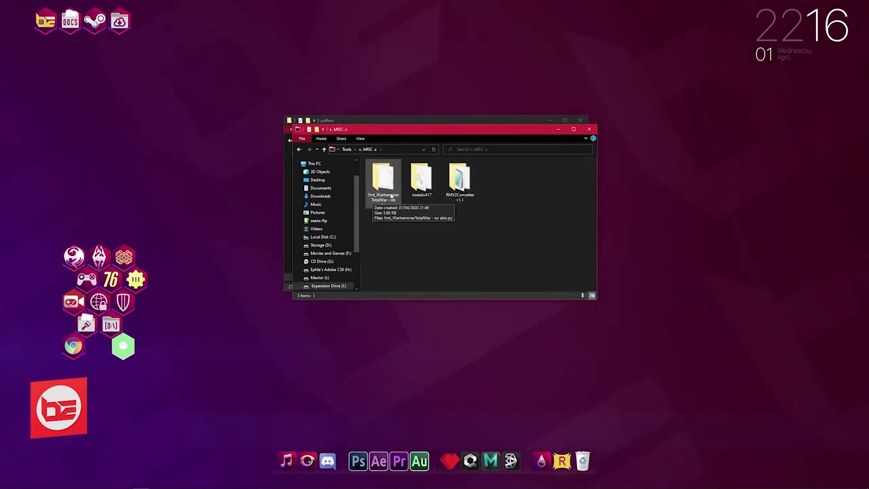
pyautogui.click(392, 197)
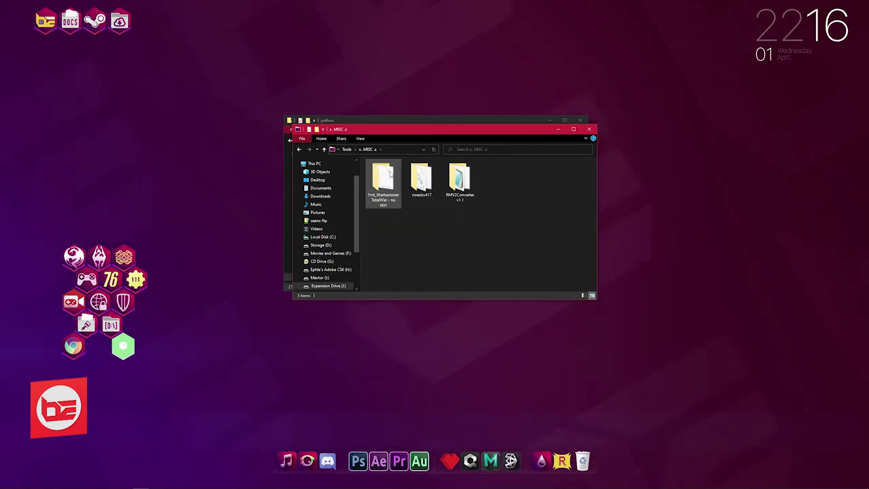
pyautogui.doubleClick(384, 178)
pyautogui.moveTo(441, 131); pyautogui.dragTo(438, 244)
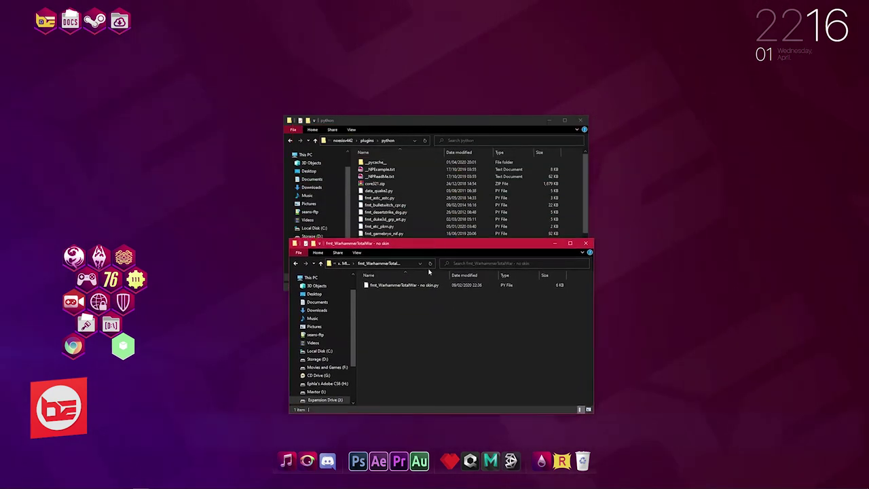
# Look up the fmt_WarhammerTotalWar - no skin.py script in its source folder and in the Noesis python folder
pyautogui.rightClick(402, 288)
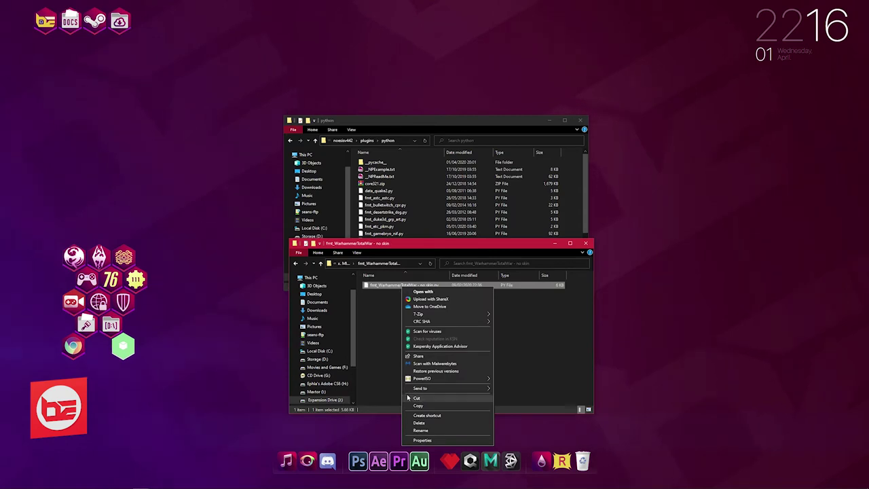
pyautogui.click(390, 356)
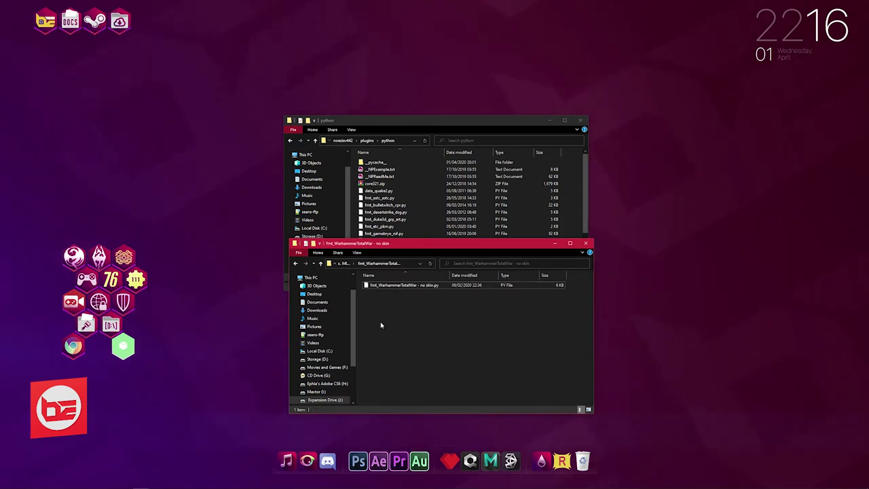
pyautogui.click(431, 148)
pyautogui.scroll(-2, 407, 224)
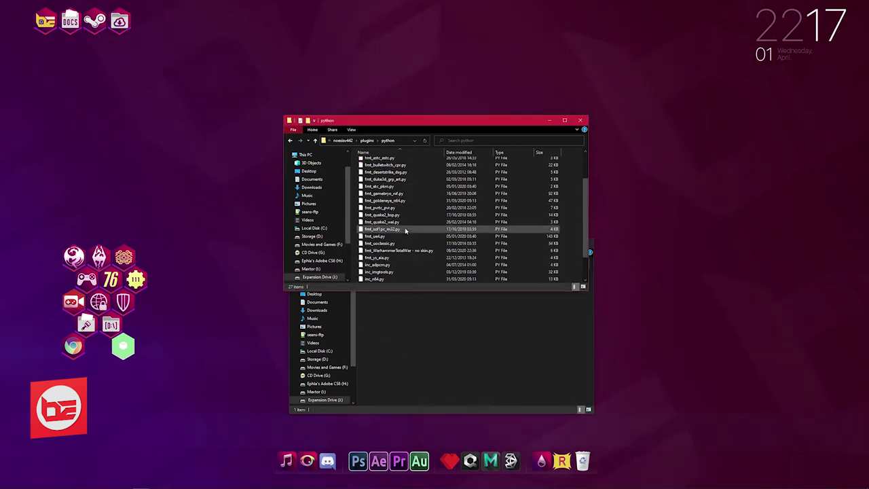
pyautogui.scroll(2, 418, 250)
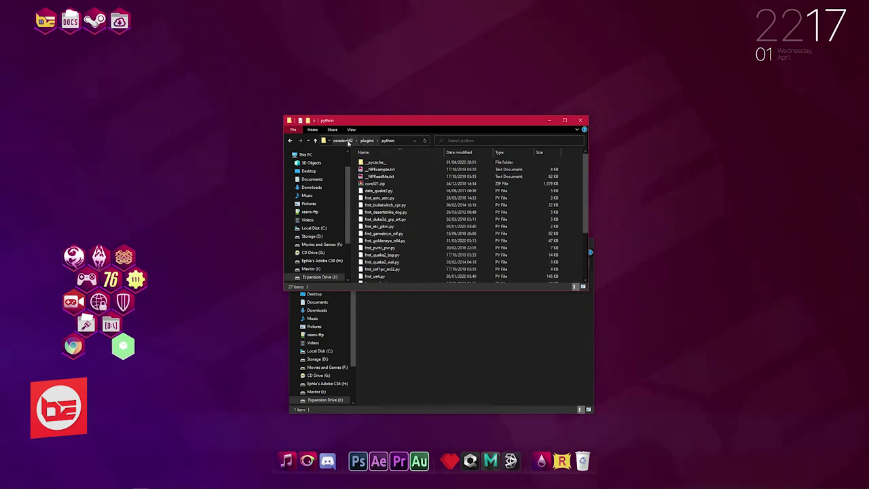
# Close the script's source folder window and return from the python folder to the Tools folder
pyautogui.click(442, 357)
pyautogui.hotkey('ctrl', 'w')
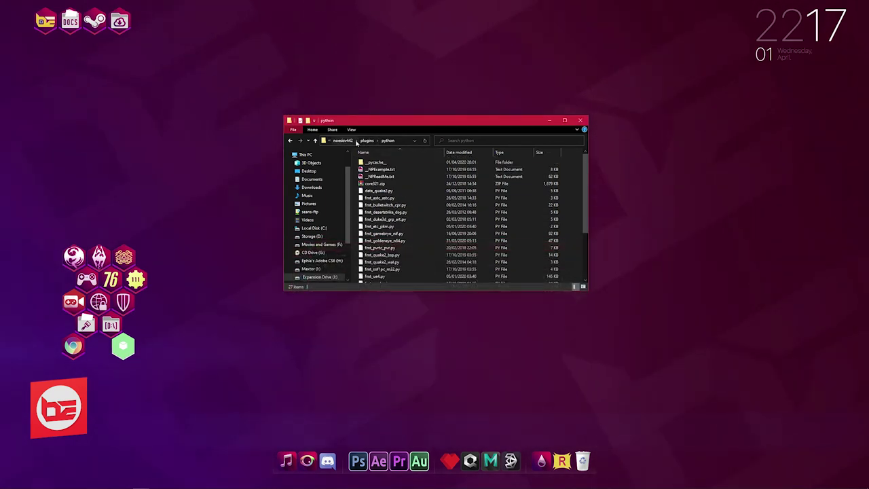
pyautogui.click(345, 141)
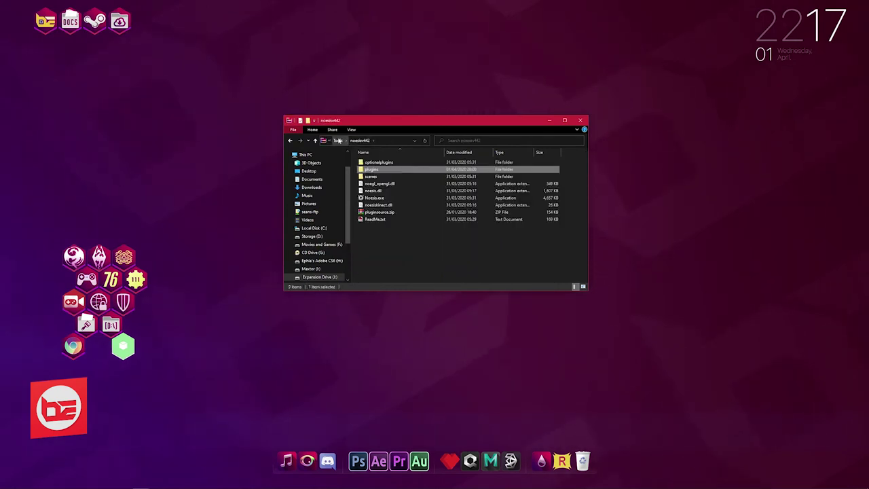
pyautogui.click(338, 141)
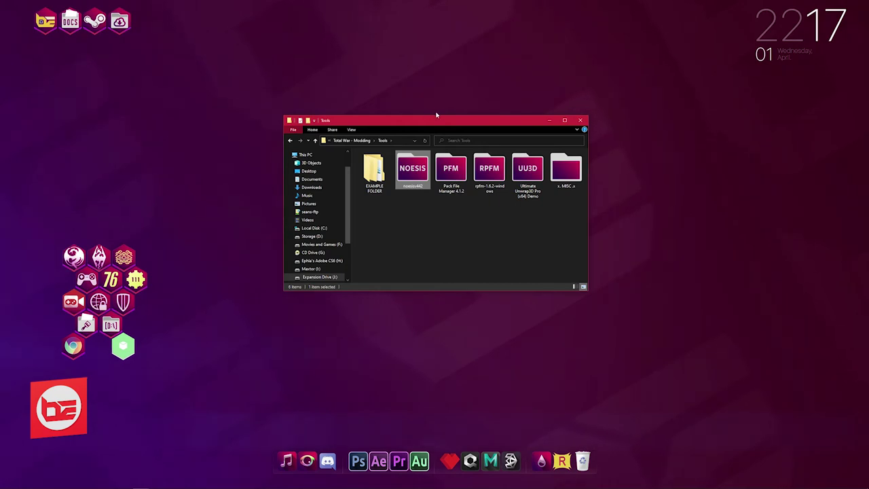
# Examine the Converted subfolder entry inside EXAMPLE FOLDER, and go back to the Tools folder
pyautogui.moveTo(451, 124); pyautogui.dragTo(434, 124)
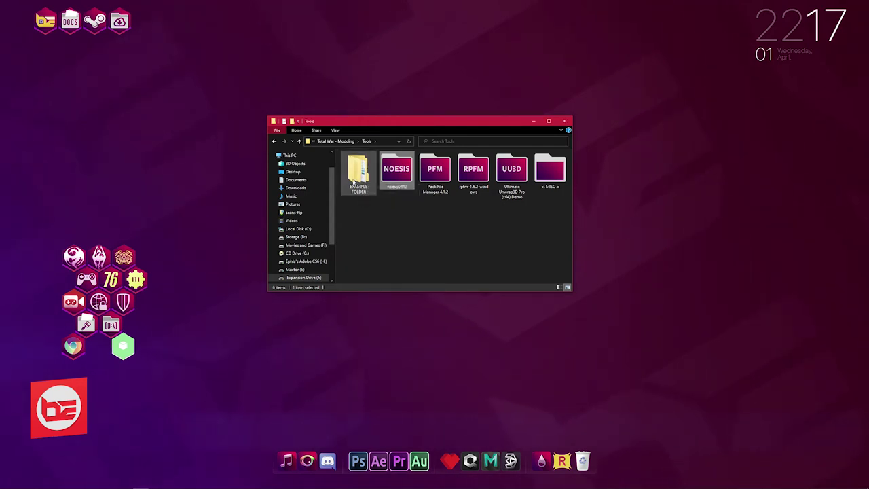
pyautogui.doubleClick(353, 180)
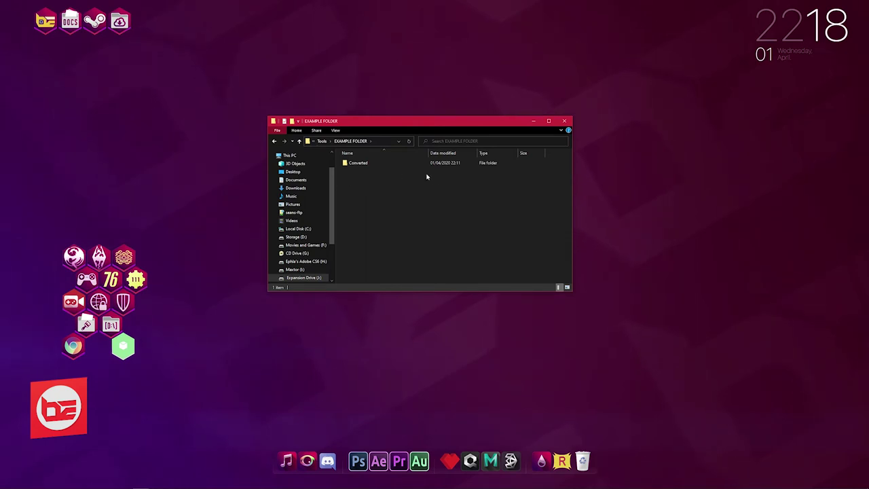
pyautogui.click(353, 163)
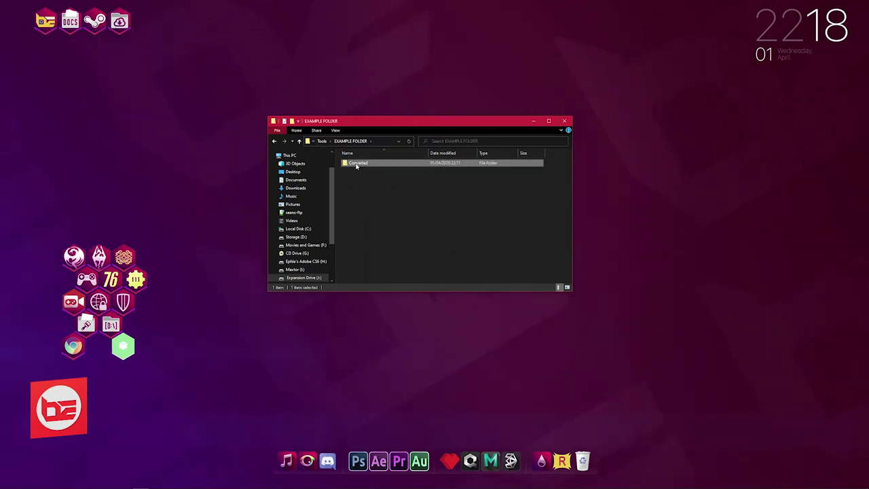
pyautogui.click(322, 140)
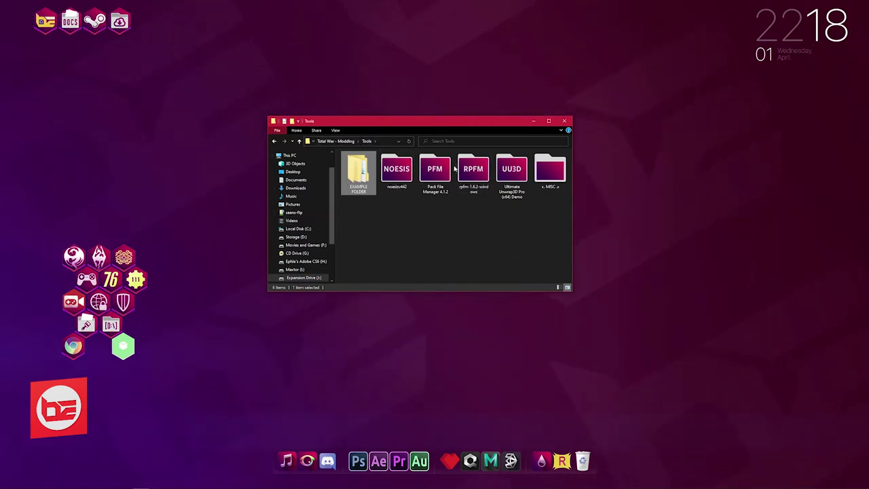
# Launch rpfm-code.exe from the windows subfolder of rpfm-1.6.2-windows
pyautogui.moveTo(472, 167)
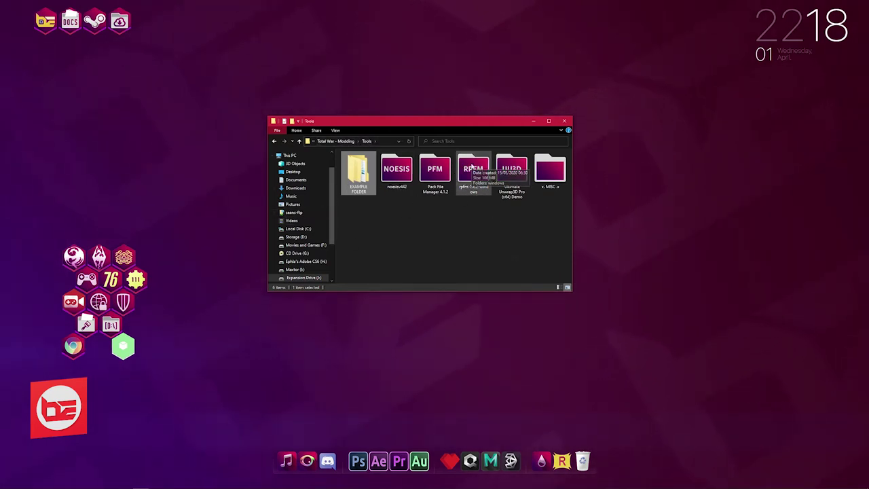
pyautogui.doubleClick(472, 167)
pyautogui.doubleClick(363, 164)
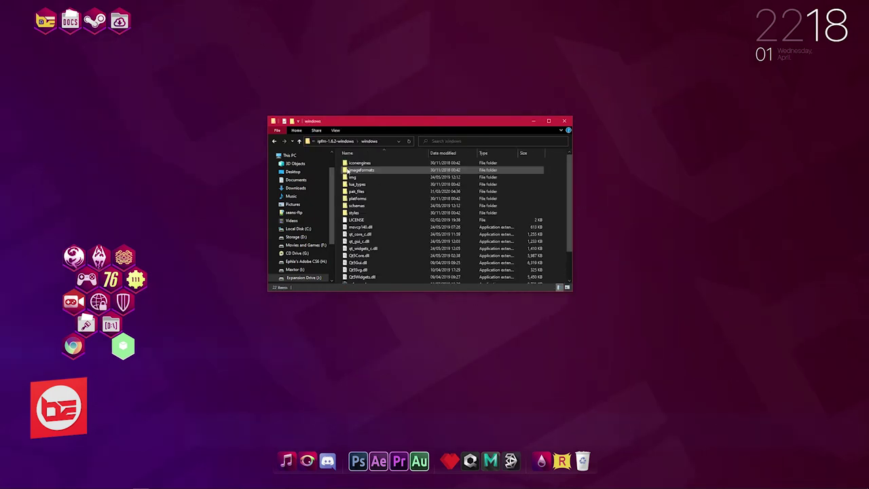
pyautogui.scroll(-2, 395, 264)
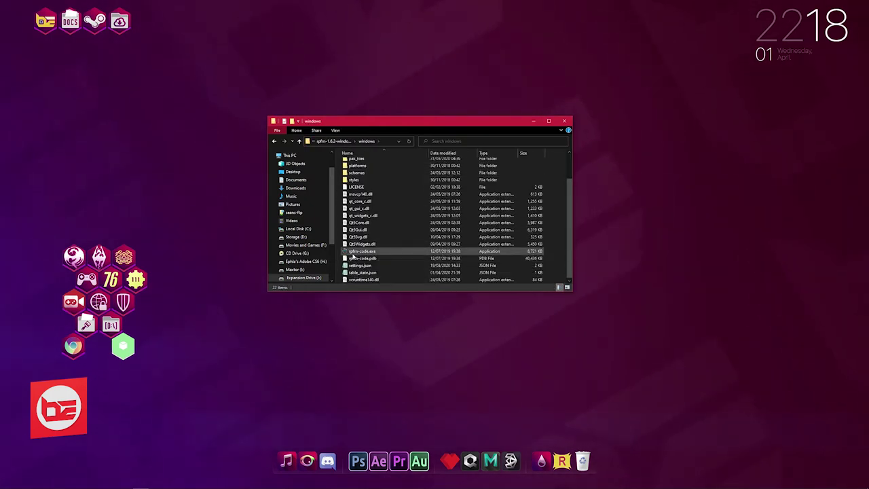
pyautogui.moveTo(352, 255)
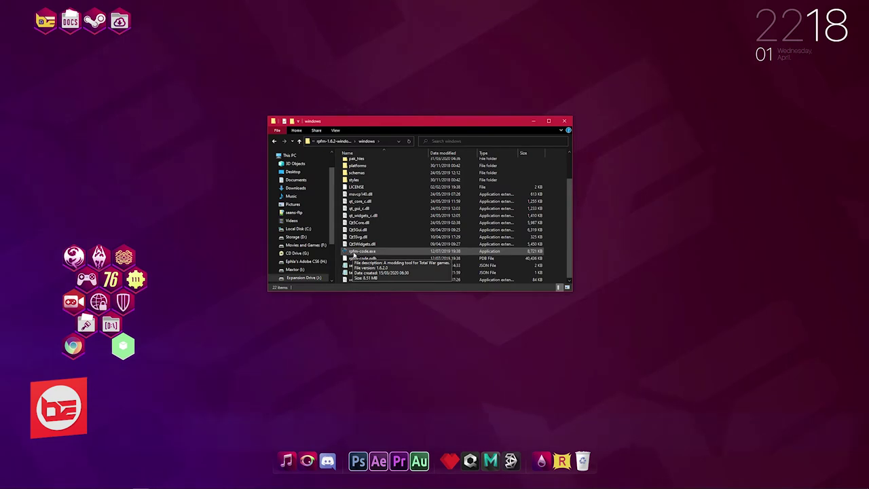
pyautogui.doubleClick(352, 253)
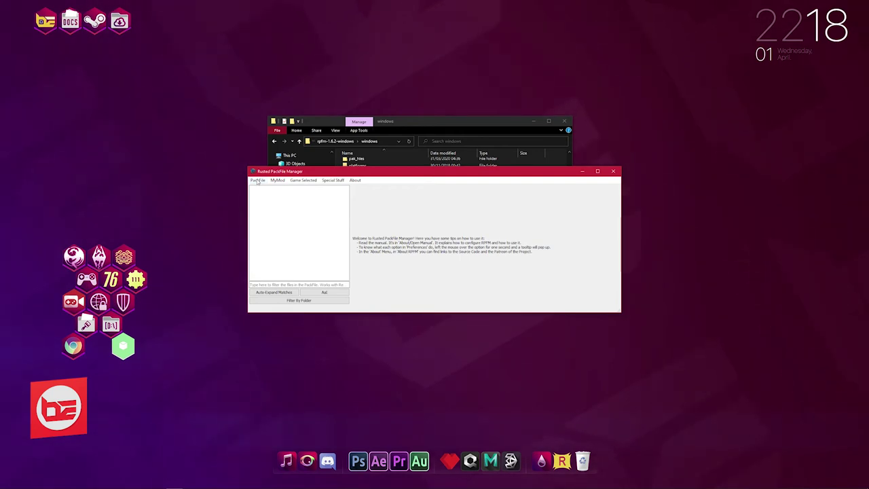
# Open the PackFile variants.pack from the data folder of Total War WARHAMMER in the SteamLibrary on Storage (D:)
pyautogui.click(257, 181)
pyautogui.click(267, 197)
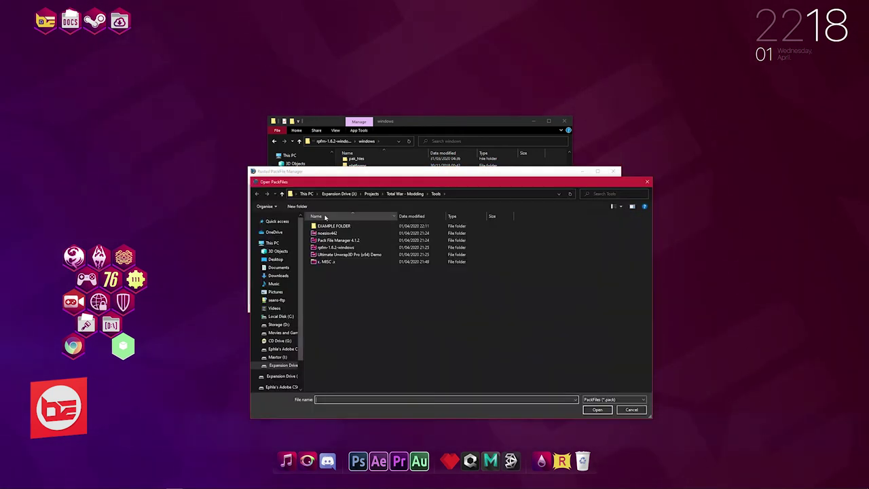
pyautogui.click(279, 325)
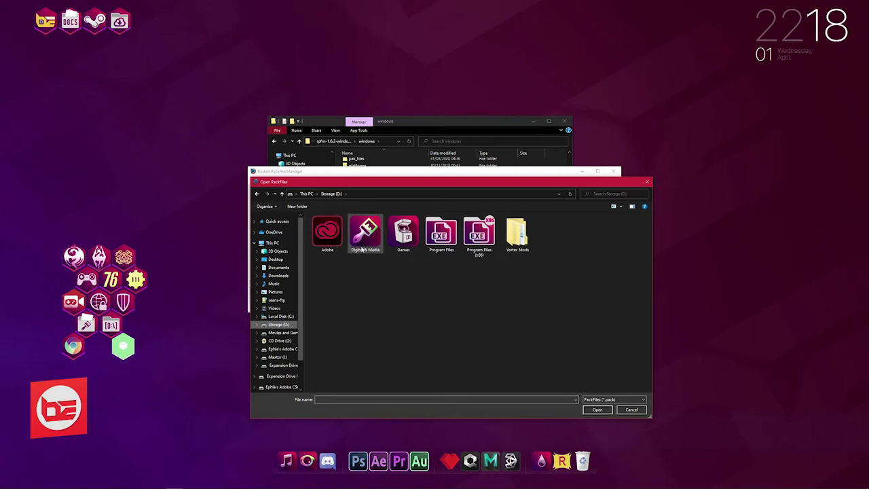
pyautogui.doubleClick(403, 234)
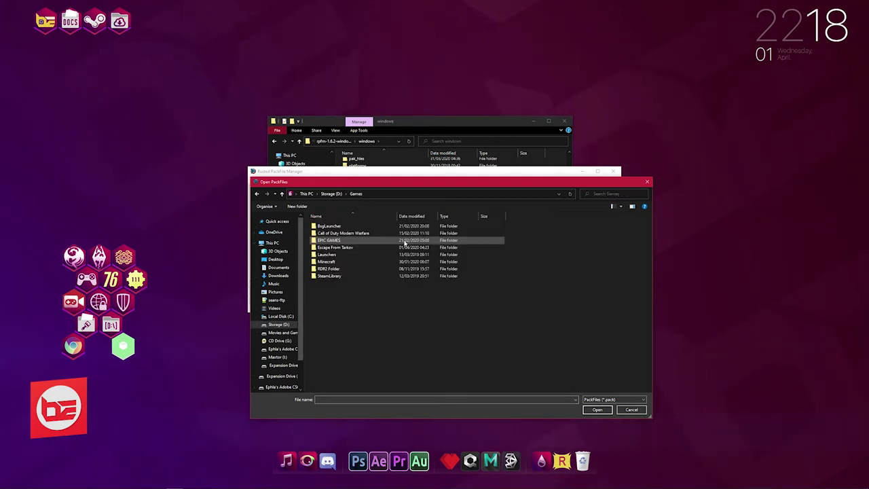
pyautogui.doubleClick(333, 276)
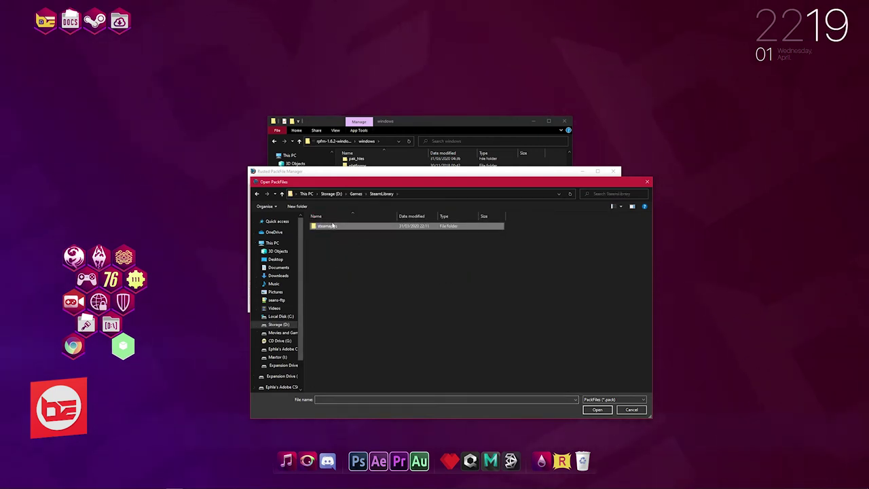
pyautogui.doubleClick(327, 227)
pyautogui.doubleClick(327, 227)
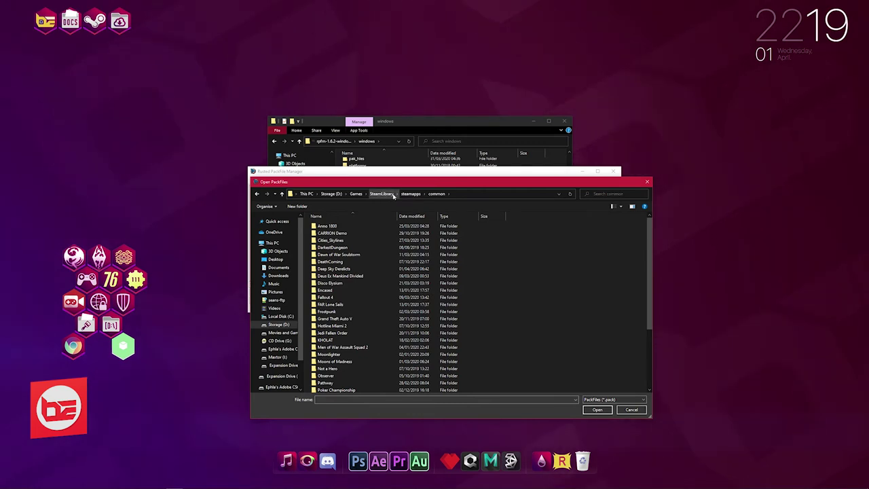
pyautogui.scroll(-4, 333, 319)
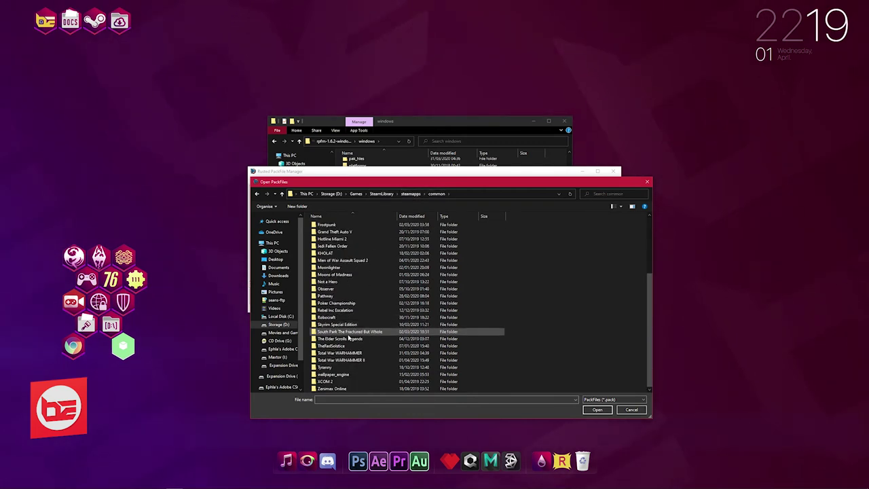
pyautogui.doubleClick(337, 354)
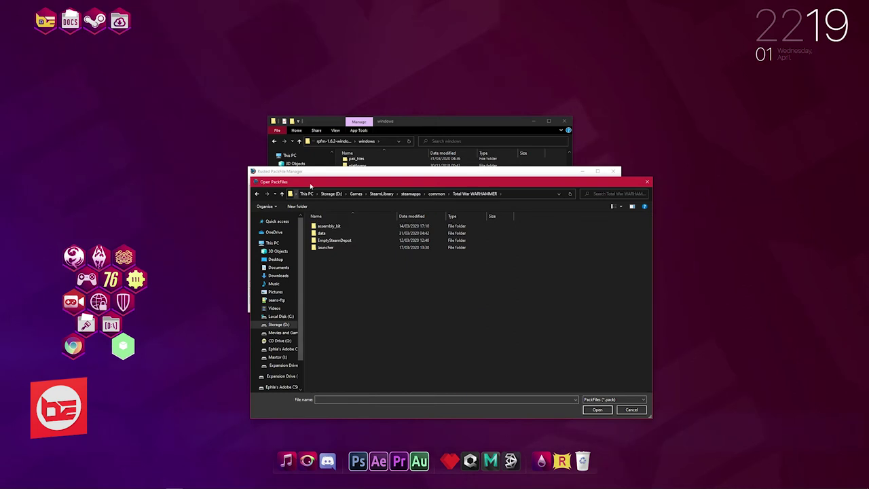
pyautogui.doubleClick(320, 234)
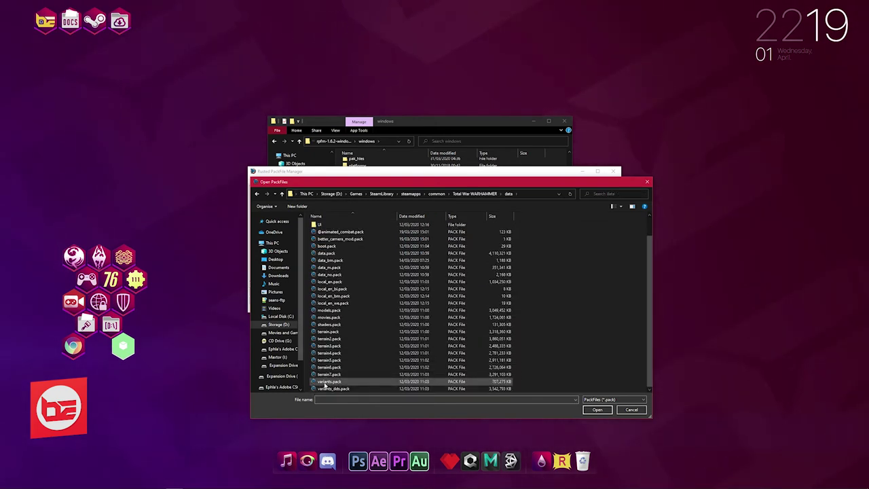
pyautogui.doubleClick(325, 382)
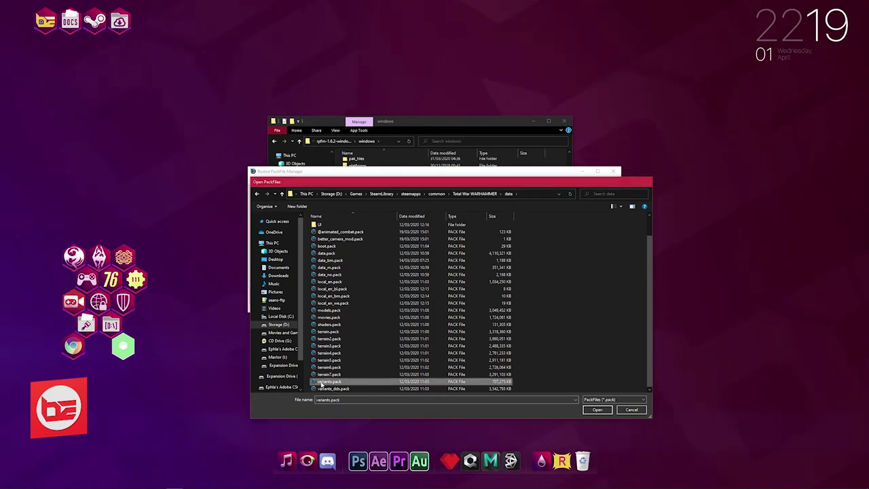
# Expand variants.pack through variantmeshes to wh_variantmodels and find the hu12 folder
pyautogui.click(253, 189)
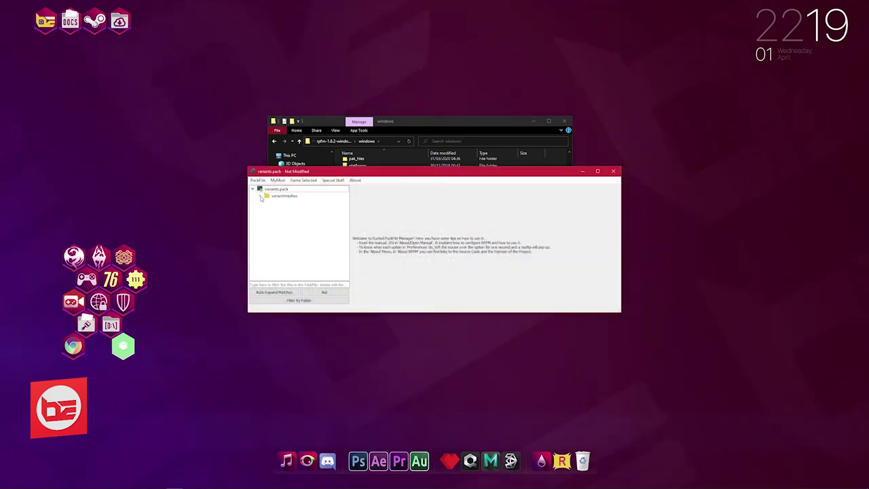
pyautogui.click(258, 195)
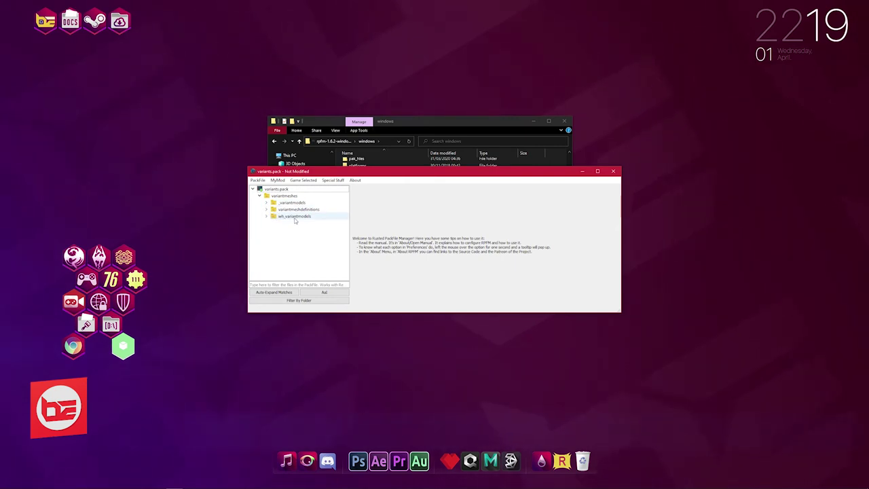
pyautogui.click(266, 216)
pyautogui.scroll(-5, 277, 252)
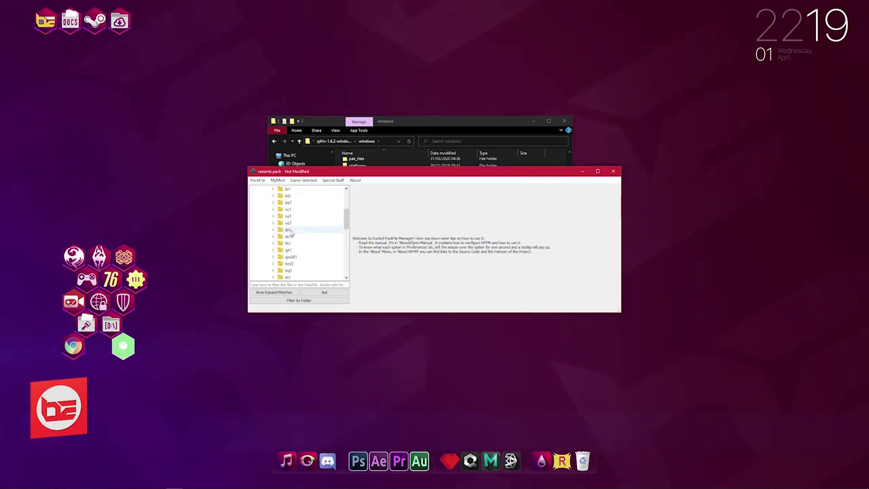
pyautogui.scroll(-1, 277, 256)
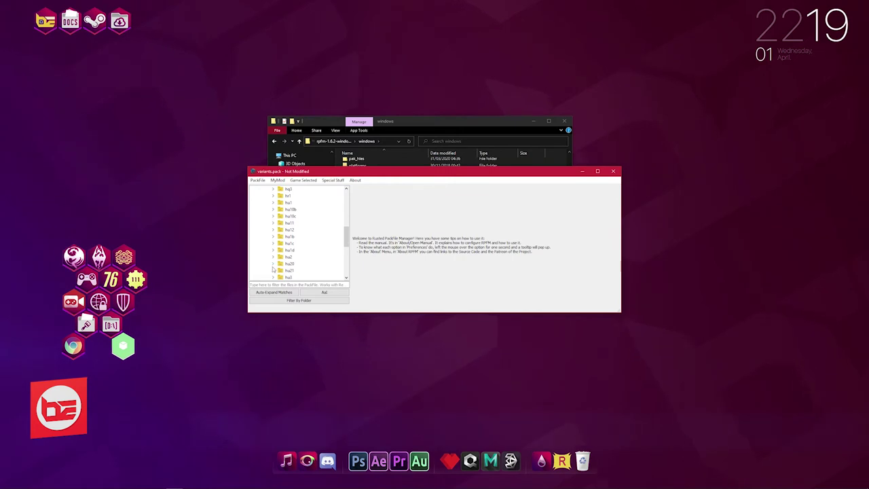
# Extract the hu12 folder to EXAMPLE FOLDER in Projects > Total War - Modding > Tools on the expansion drive
pyautogui.click(283, 231)
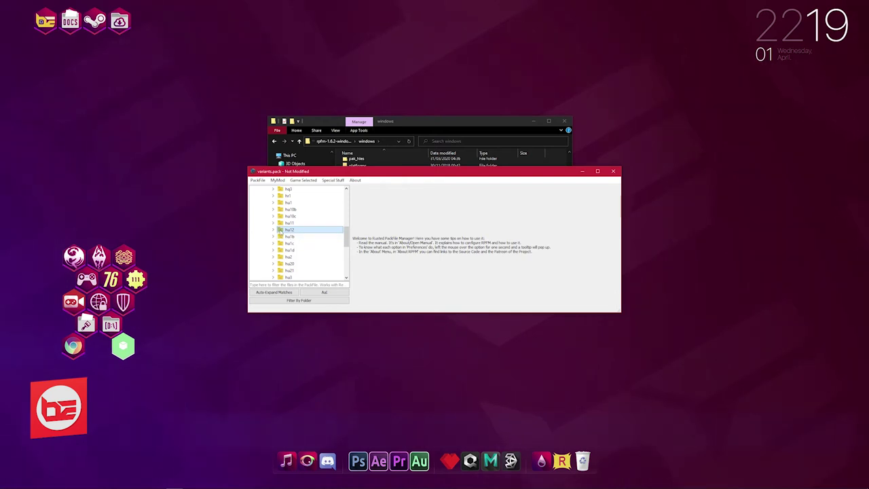
pyautogui.rightClick(280, 231)
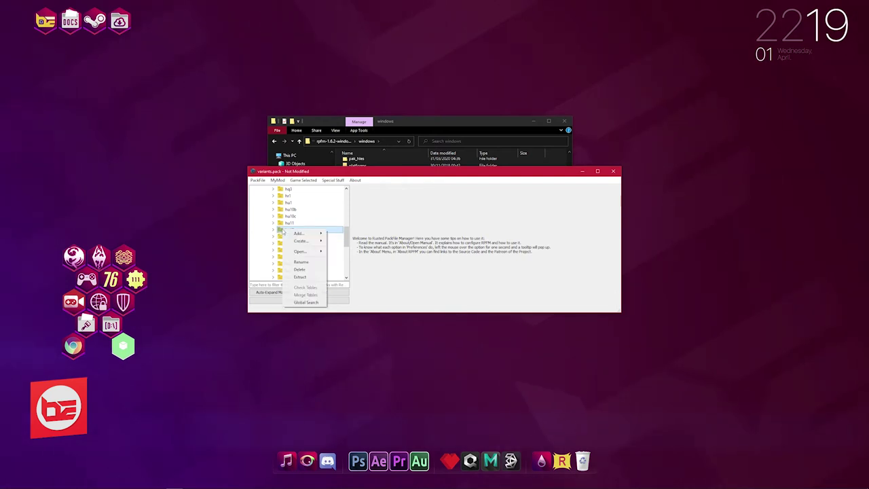
pyautogui.click(299, 276)
pyautogui.click(283, 358)
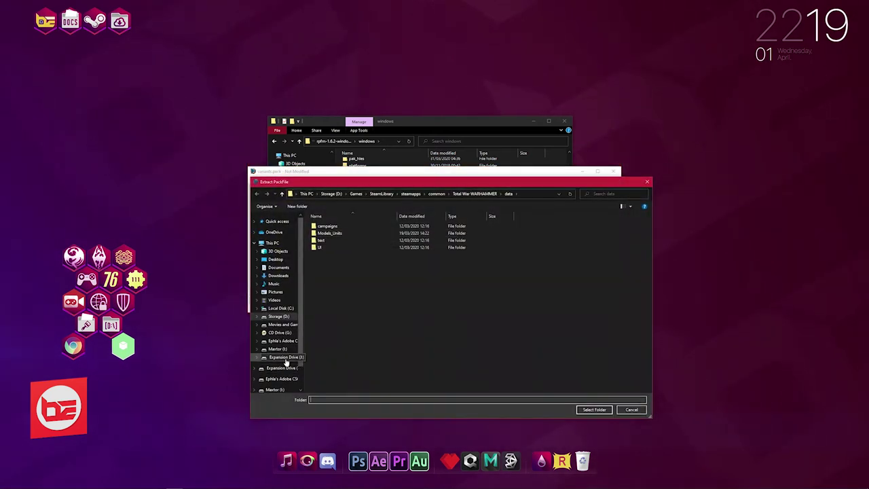
pyautogui.doubleClick(324, 227)
pyautogui.doubleClick(320, 226)
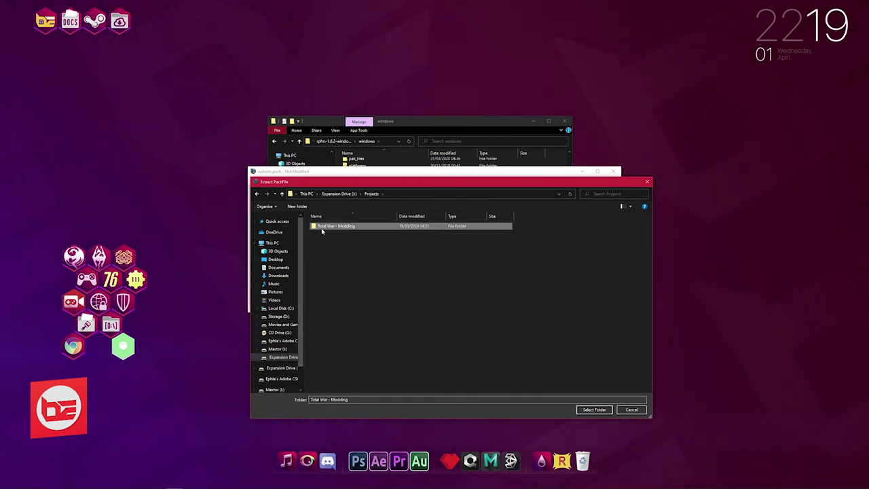
pyautogui.doubleClick(321, 254)
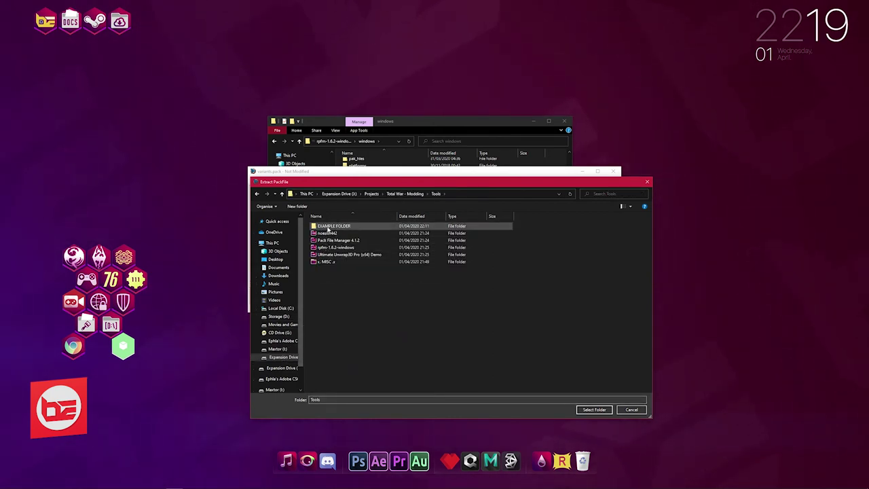
pyautogui.click(326, 228)
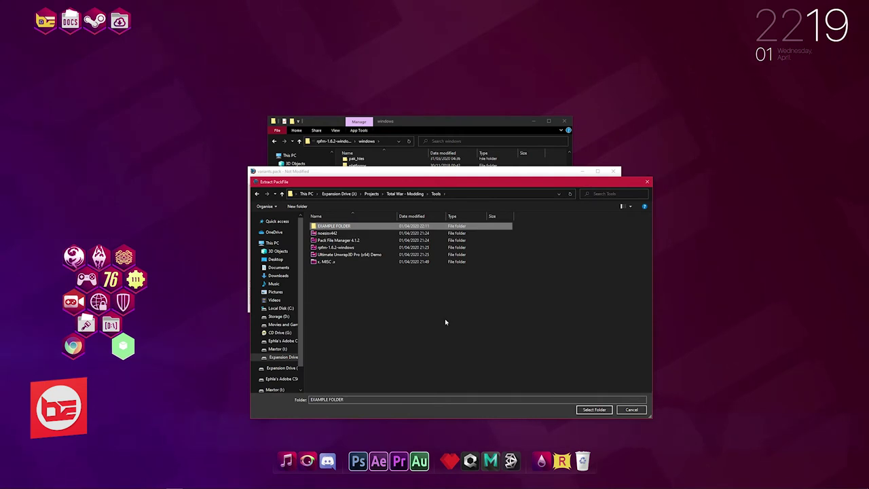
pyautogui.click(592, 409)
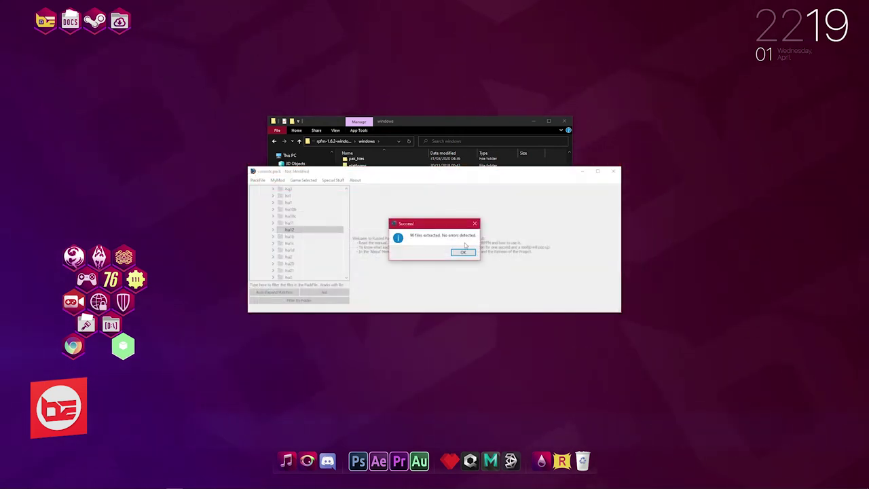
pyautogui.click(463, 253)
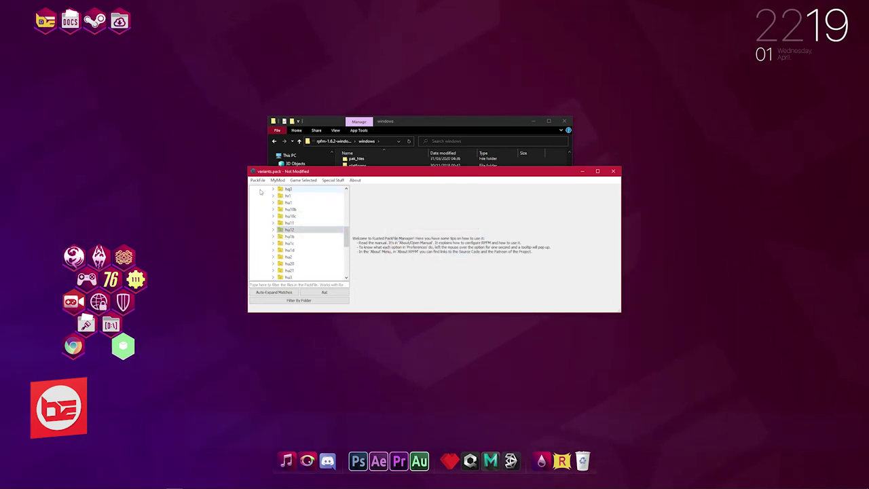
# Open the texture PackFile variants_dds.pack from the data folder of Total War WARHAMMER on Storage (D:)
pyautogui.click(258, 180)
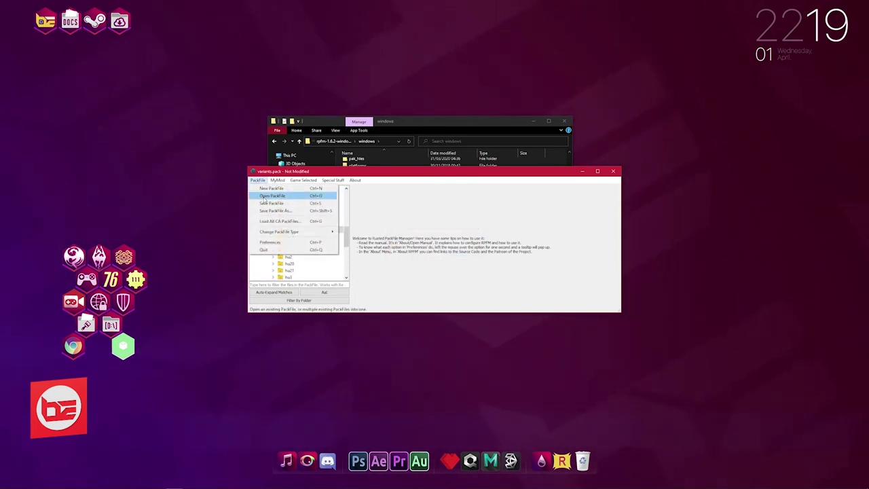
pyautogui.click(278, 196)
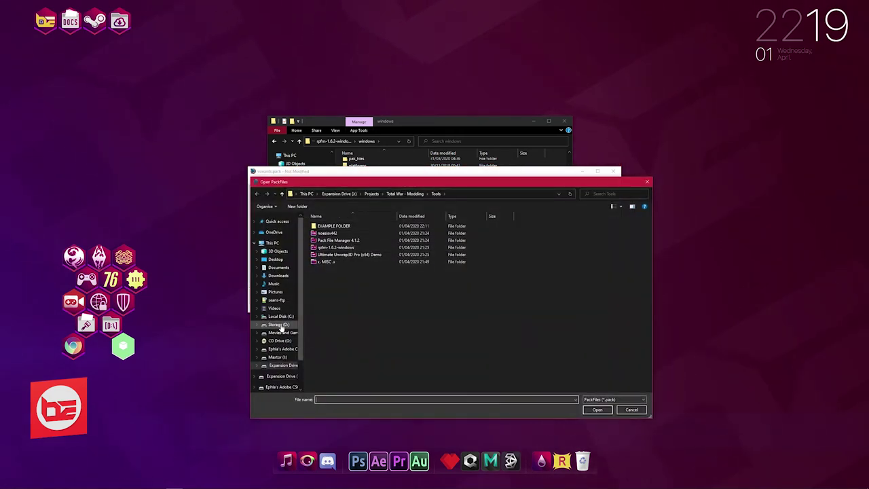
pyautogui.click(278, 324)
pyautogui.doubleClick(392, 232)
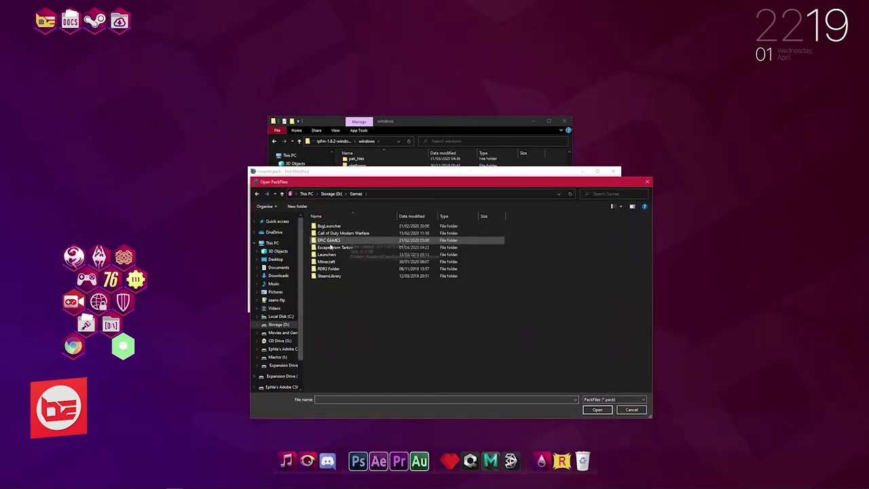
pyautogui.click(323, 278)
pyautogui.doubleClick(323, 278)
pyautogui.doubleClick(320, 226)
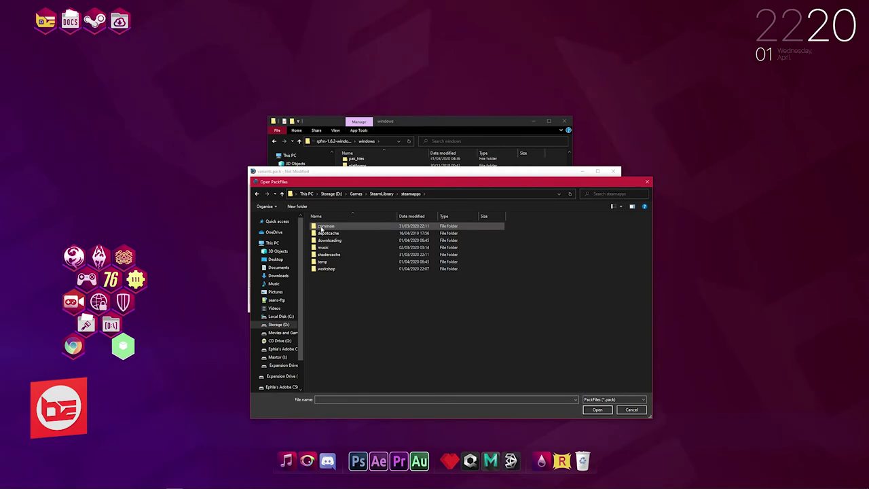
pyautogui.doubleClick(321, 225)
pyautogui.scroll(-4, 362, 335)
pyautogui.doubleClick(353, 360)
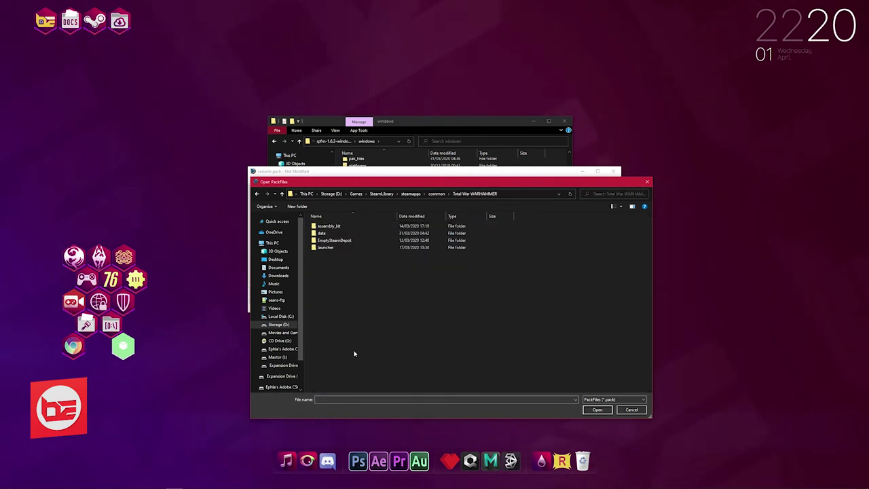
pyautogui.doubleClick(314, 234)
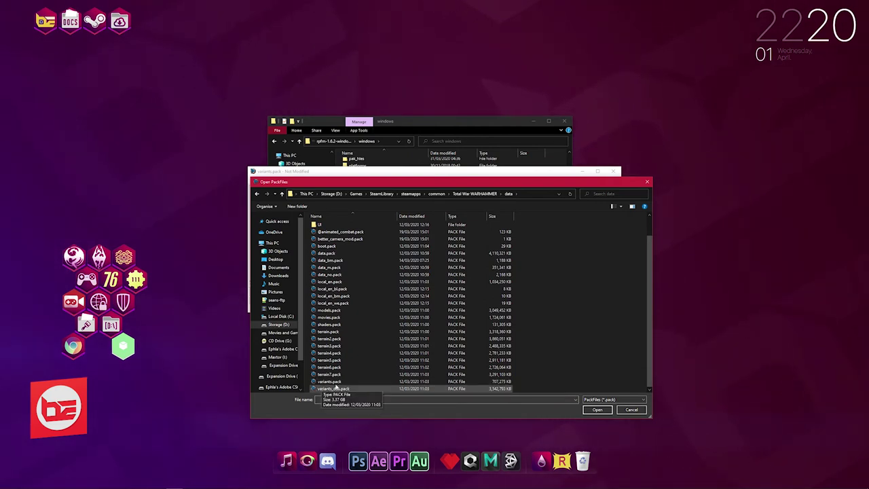
pyautogui.doubleClick(328, 389)
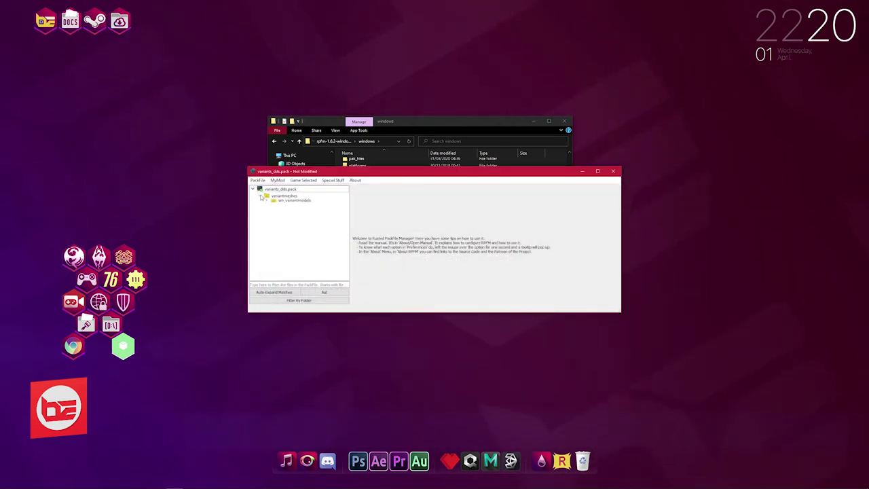
# Find the hu12 folder under wh_variantmodels in variants_dds.pack and start extracting it
pyautogui.click(267, 204)
pyautogui.scroll(-3, 279, 245)
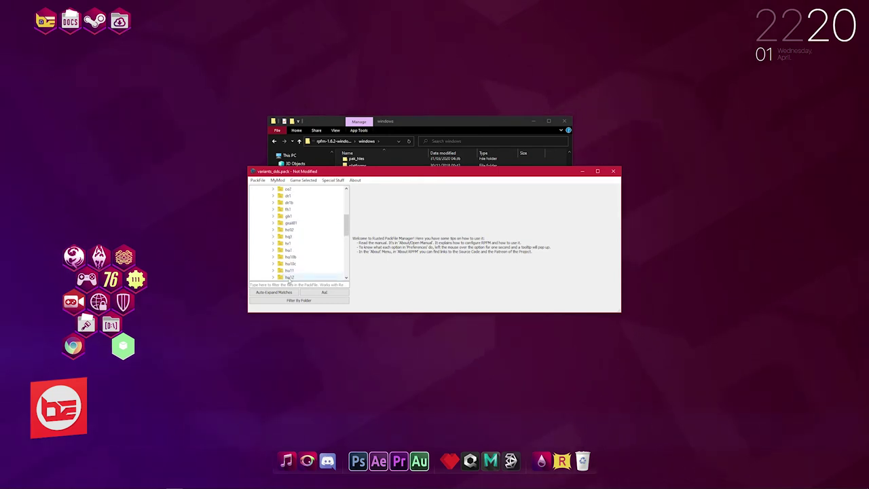
pyautogui.rightClick(288, 279)
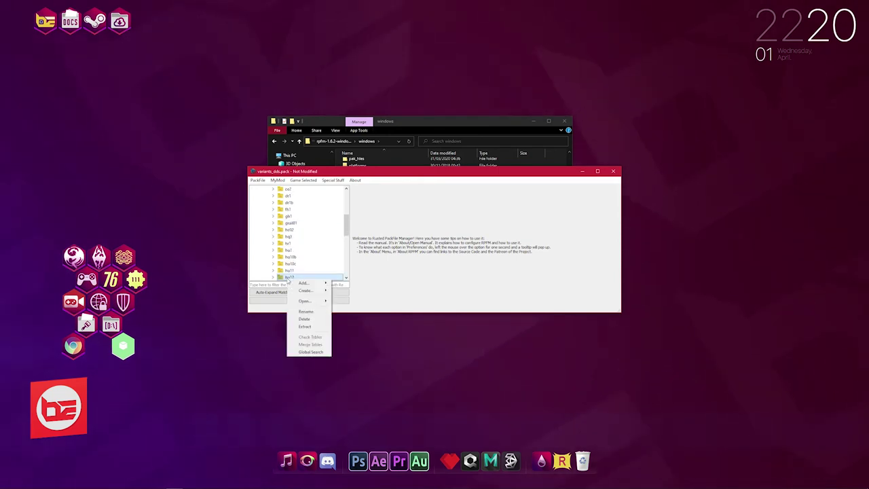
pyautogui.click(309, 327)
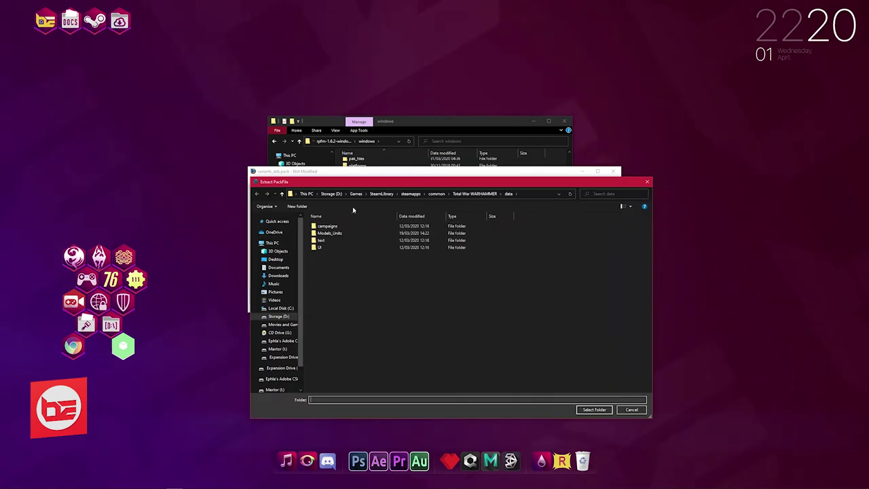
# Browse the extraction destination to EXAMPLE FOLDER in Projects > Total War - Modding > Tools on the expansion drive
pyautogui.click(280, 356)
pyautogui.click(322, 227)
pyautogui.doubleClick(321, 227)
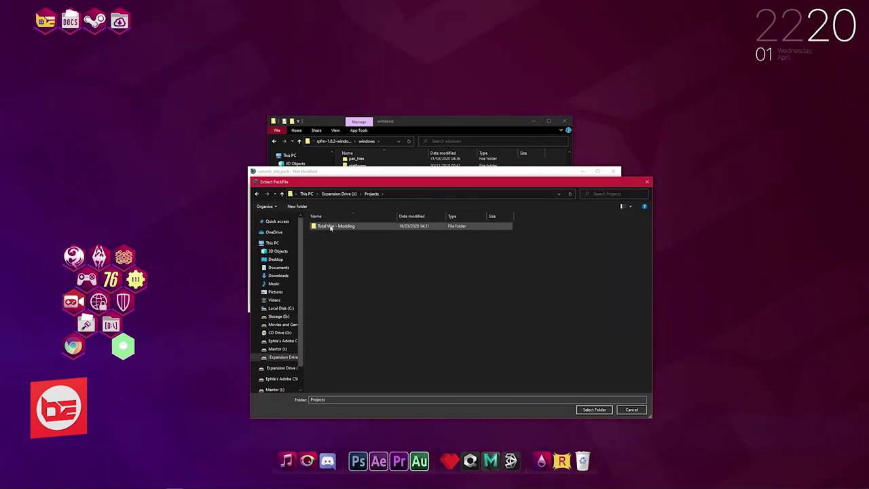
pyautogui.doubleClick(331, 227)
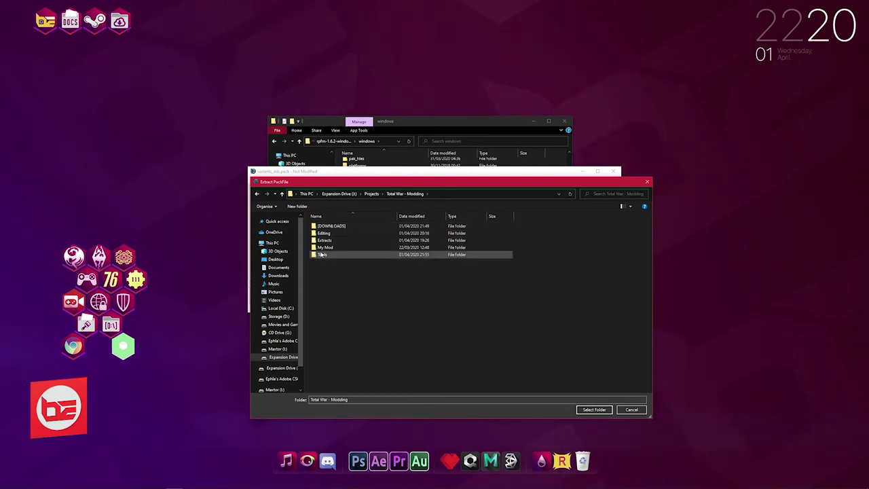
pyautogui.click(322, 255)
pyautogui.doubleClick(322, 254)
pyautogui.click(319, 226)
pyautogui.doubleClick(319, 226)
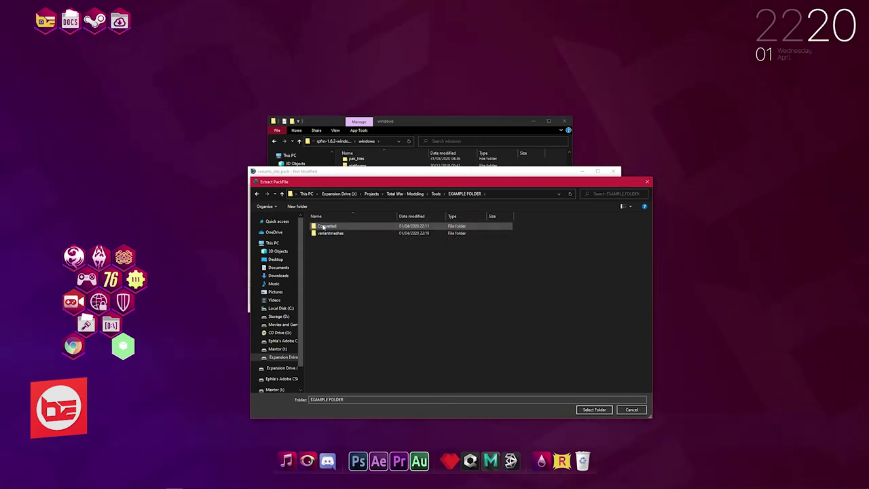
# Check the existing folder structure in EXAMPLE FOLDER from variantmeshes through hu12 and bst to bst_minotaurs
pyautogui.click(435, 194)
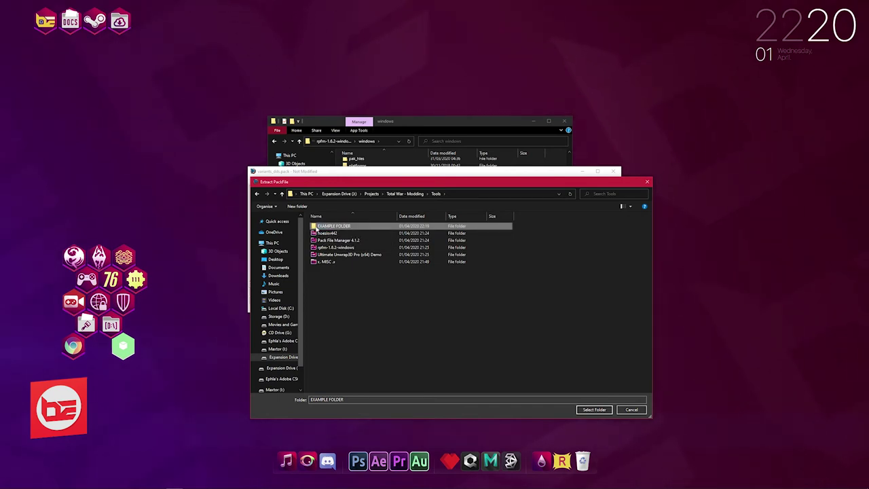
pyautogui.doubleClick(324, 227)
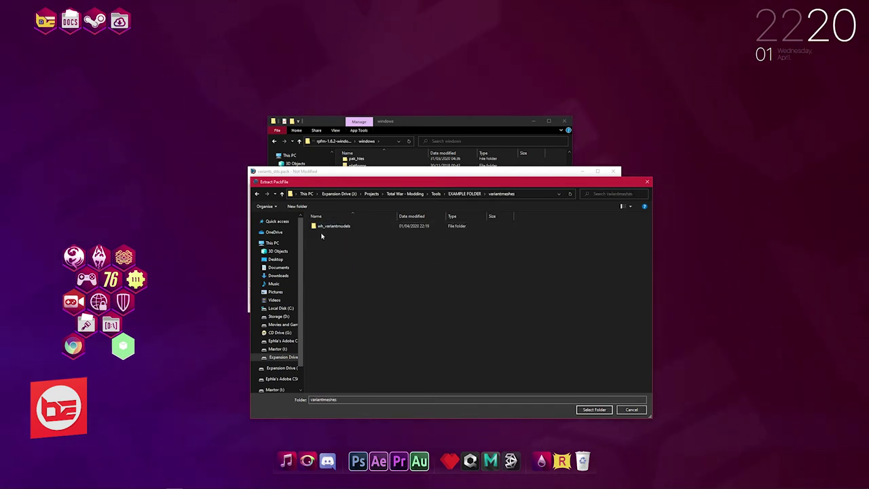
pyautogui.doubleClick(321, 226)
pyautogui.doubleClick(319, 226)
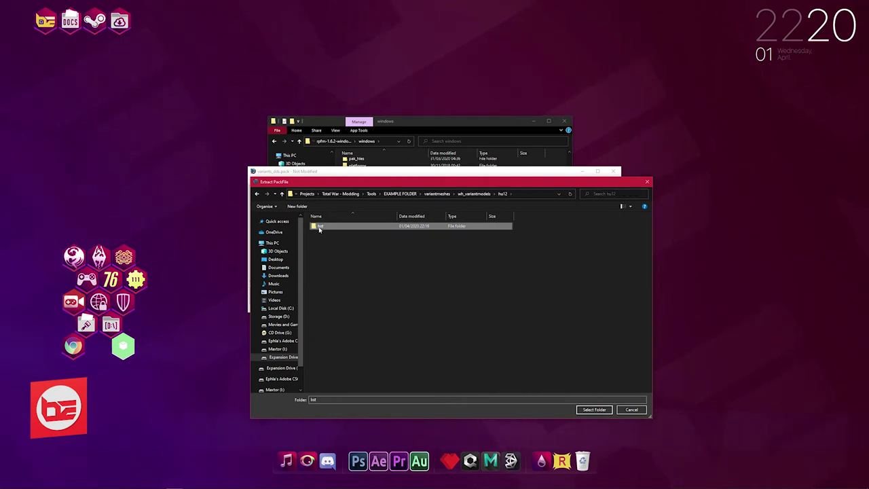
pyautogui.doubleClick(319, 227)
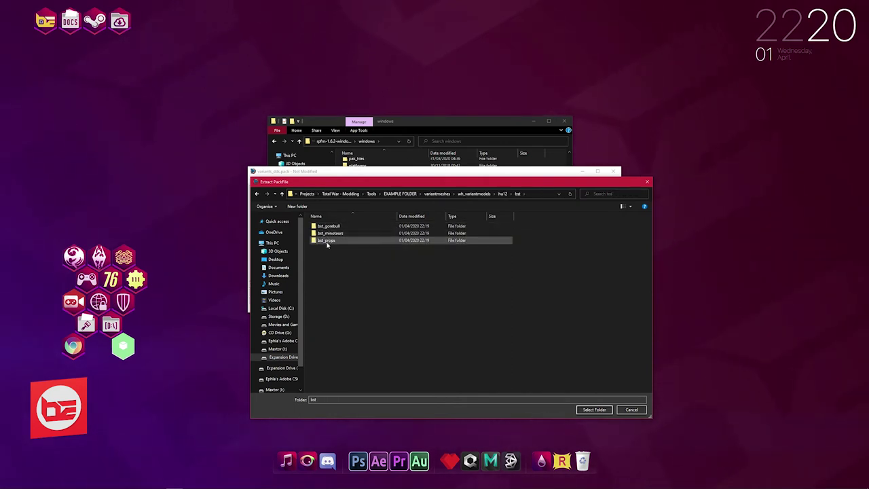
pyautogui.doubleClick(326, 234)
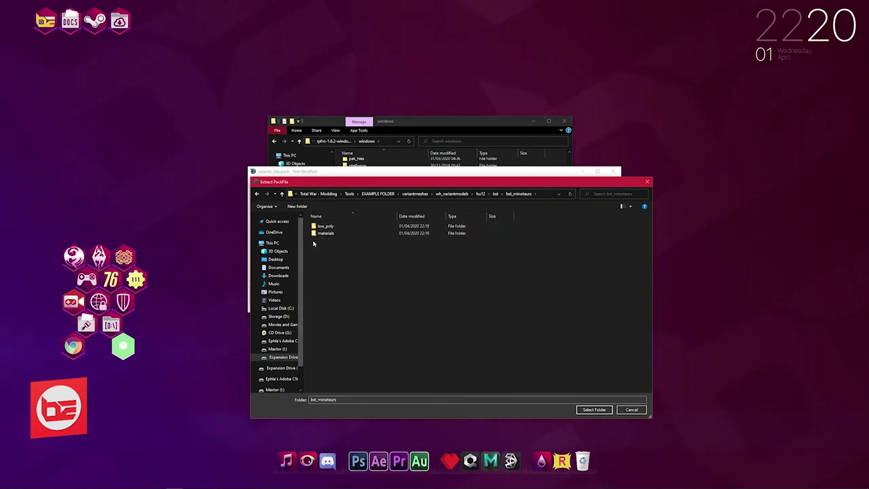
pyautogui.click(325, 196)
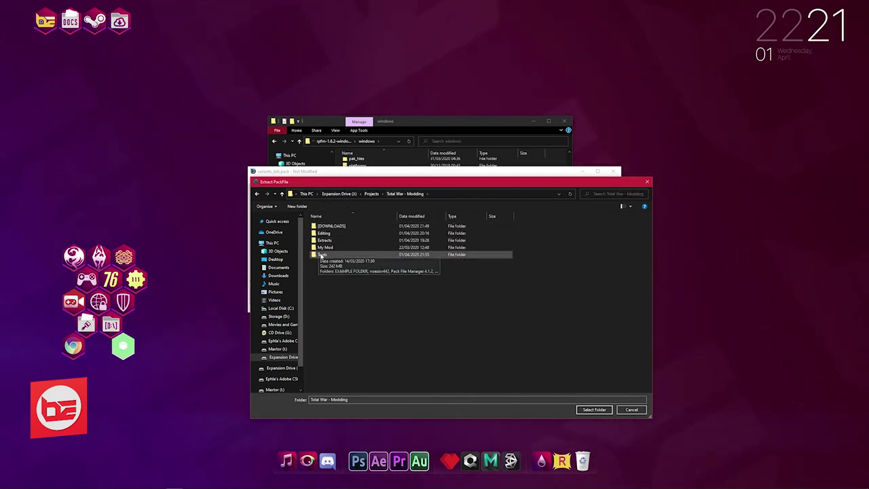
# Extract the hu12 textures into EXAMPLE FOLDER inside Tools and close the PackFile manager
pyautogui.click(322, 255)
pyautogui.doubleClick(322, 256)
pyautogui.click(329, 227)
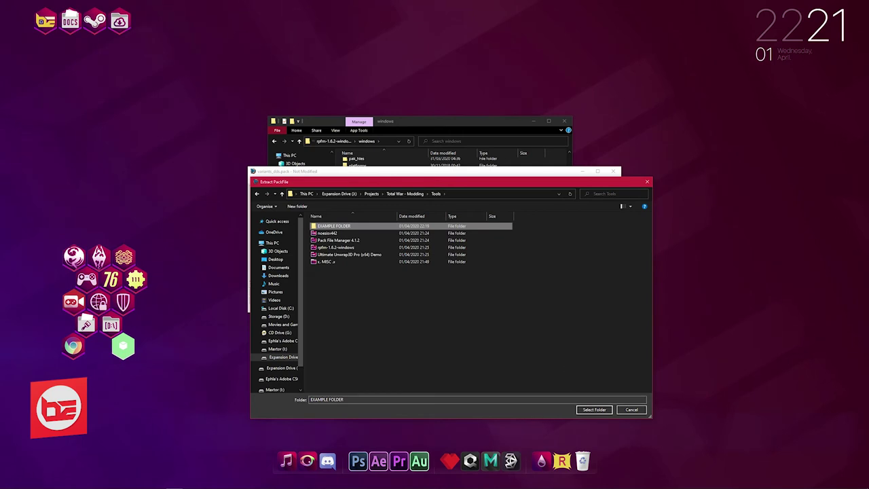
pyautogui.click(595, 410)
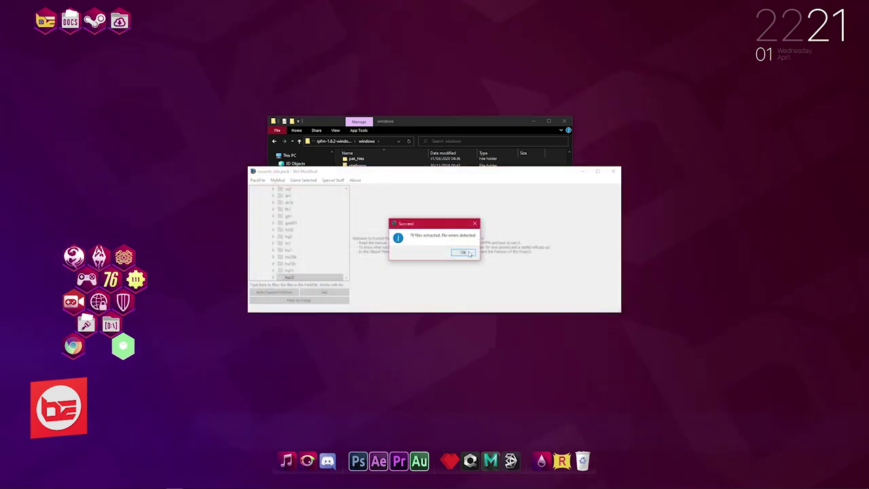
pyautogui.click(463, 251)
pyautogui.click(613, 171)
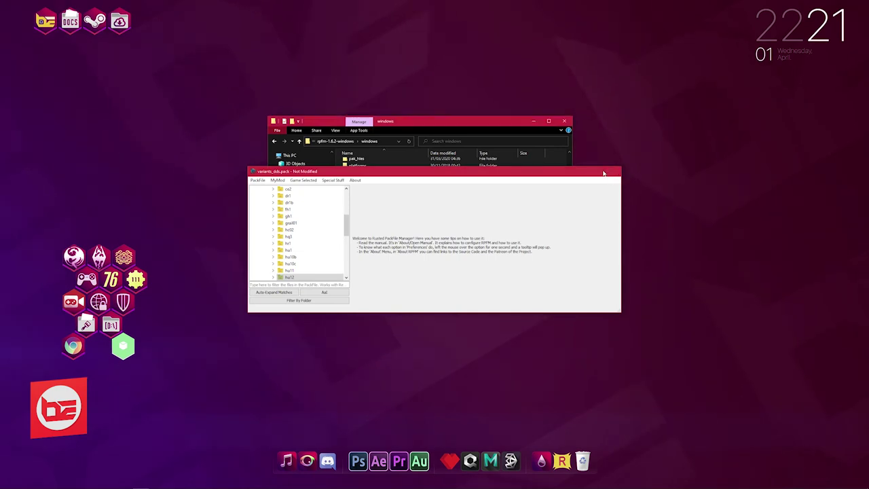
# In File Explorer, browse EXAMPLE FOLDER through variantmeshes, wh_variantmodels, hu12 and bst to bst_minotaurs and examine its tex folder
pyautogui.click(324, 141)
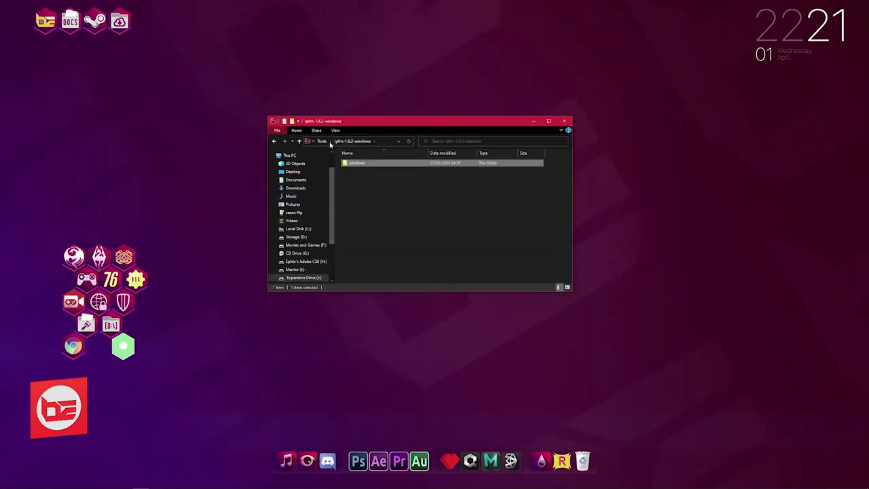
pyautogui.click(323, 142)
pyautogui.doubleClick(354, 166)
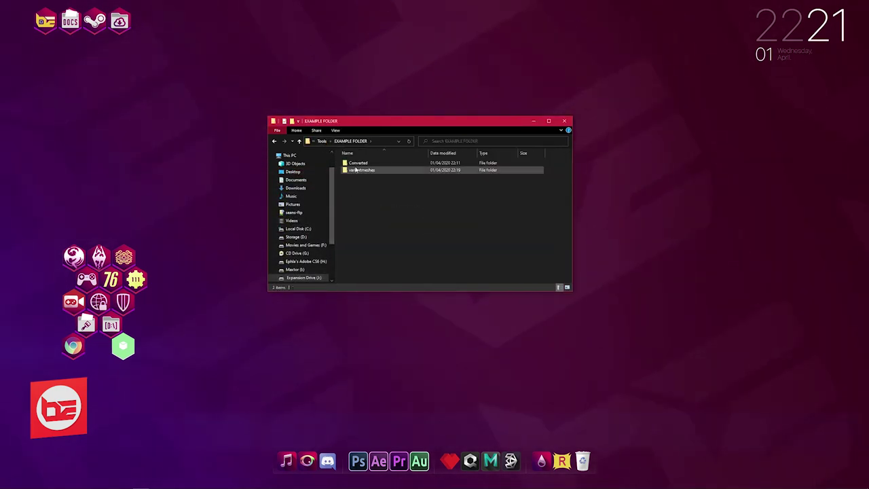
pyautogui.doubleClick(357, 170)
pyautogui.click(357, 165)
pyautogui.doubleClick(357, 165)
pyautogui.doubleClick(351, 166)
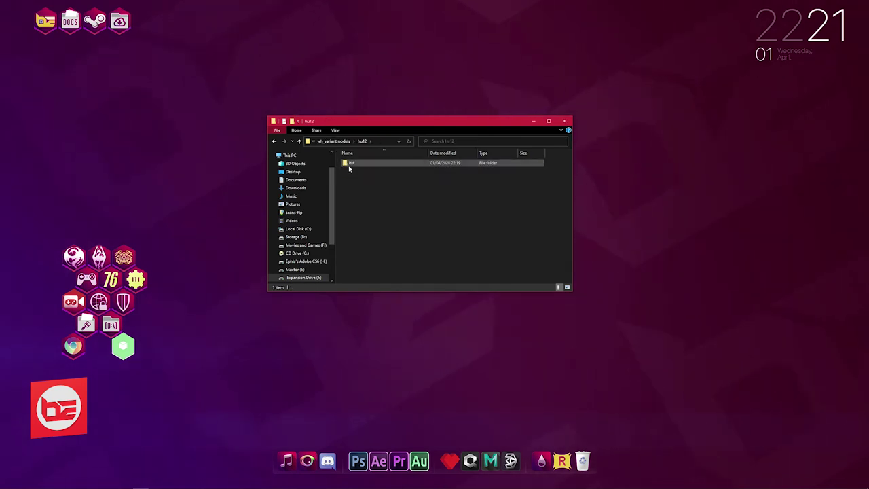
pyautogui.doubleClick(352, 169)
pyautogui.doubleClick(351, 173)
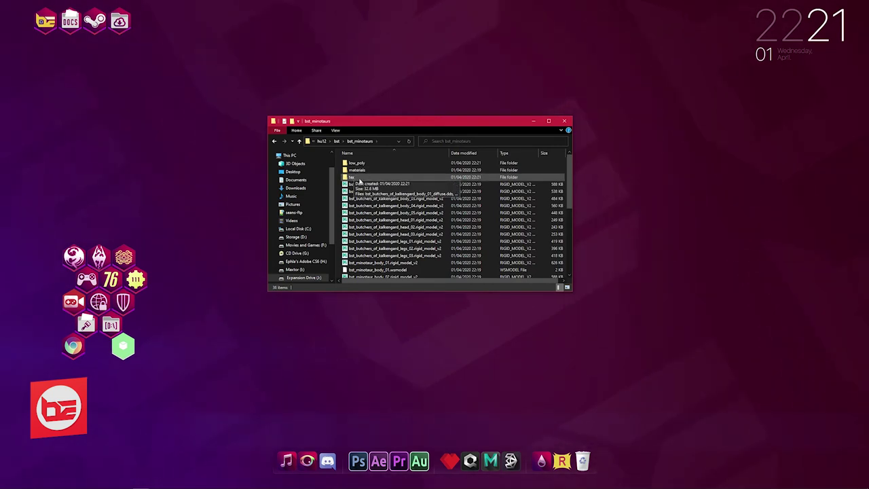
pyautogui.doubleClick(356, 177)
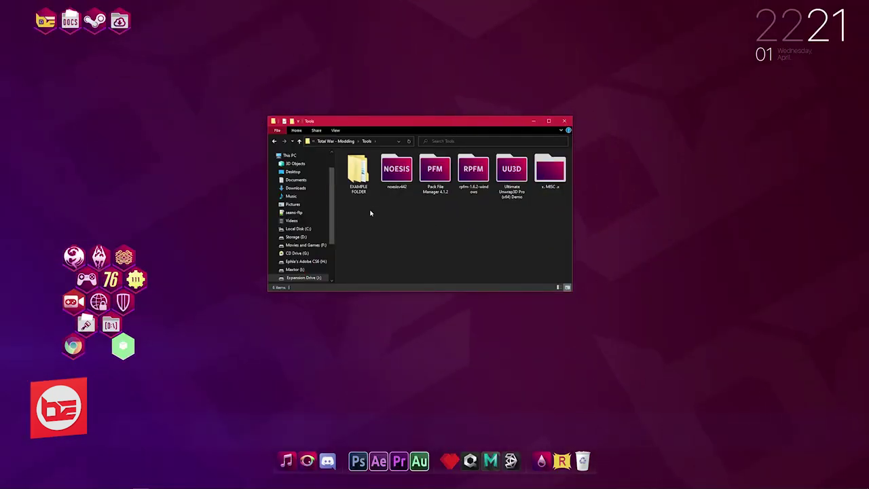
# Browse from Tools > EXAMPLE FOLDER down to bst_minotaurs and examine the extracted rigid_model_v2 files
pyautogui.doubleClick(358, 173)
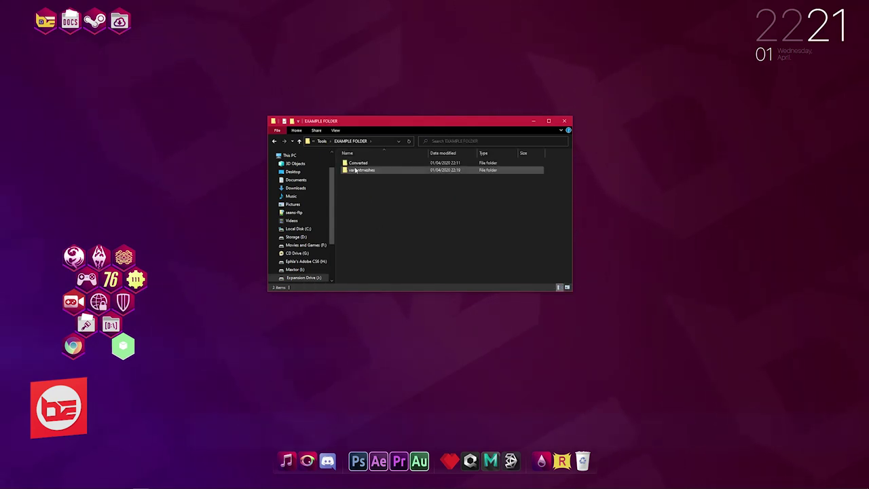
pyautogui.click(356, 171)
pyautogui.doubleClick(356, 171)
pyautogui.doubleClick(355, 166)
pyautogui.doubleClick(355, 164)
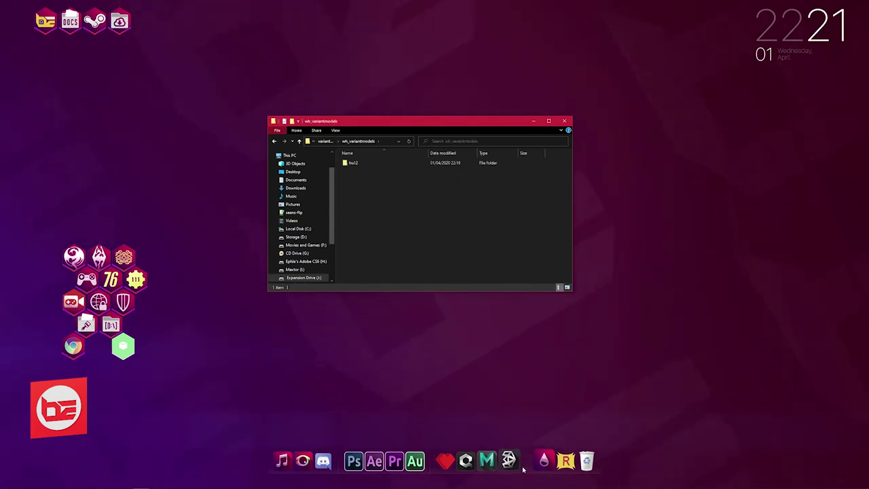
pyautogui.doubleClick(352, 164)
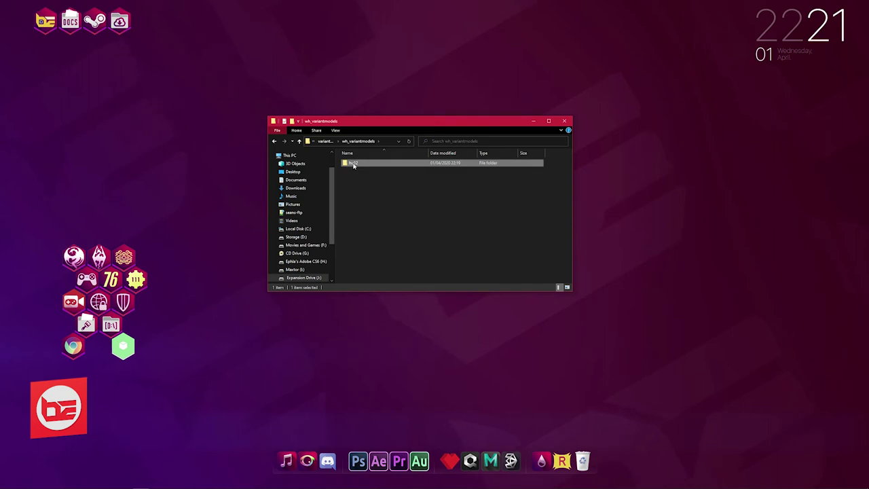
pyautogui.click(353, 166)
pyautogui.doubleClick(353, 166)
pyautogui.doubleClick(356, 170)
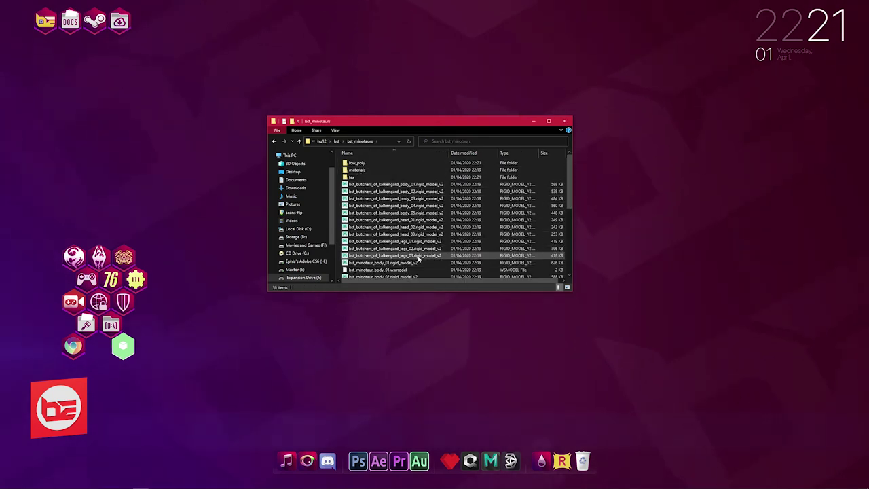
pyautogui.scroll(-4, 431, 259)
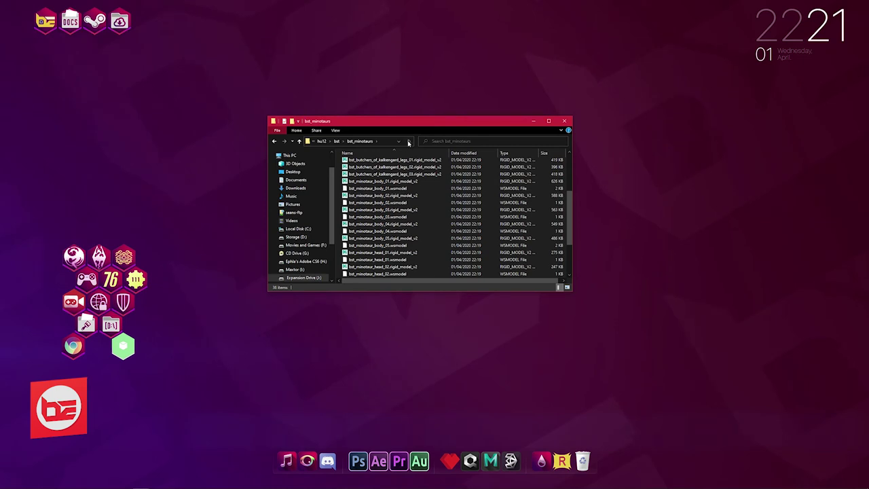
# Launch Noesis from the noesisv442 folder, close its debug log and widen the file list's Name column
pyautogui.click(330, 142)
pyautogui.doubleClick(355, 163)
pyautogui.doubleClick(357, 199)
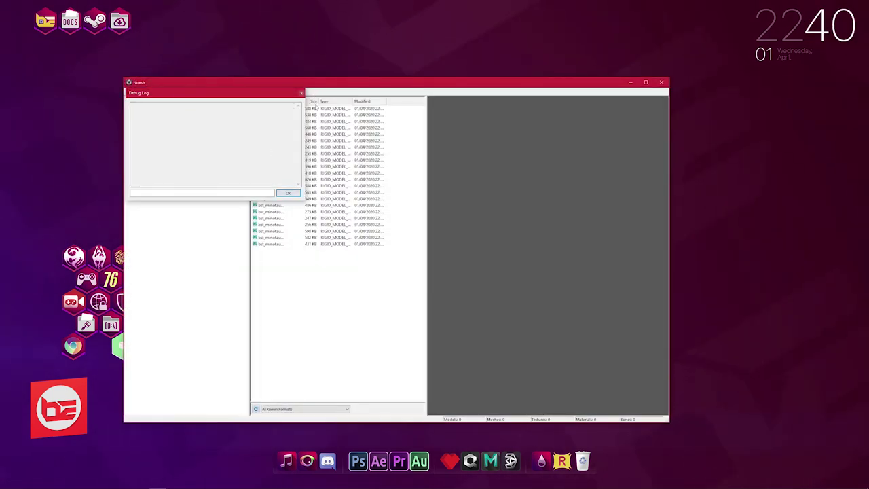
pyautogui.click(302, 94)
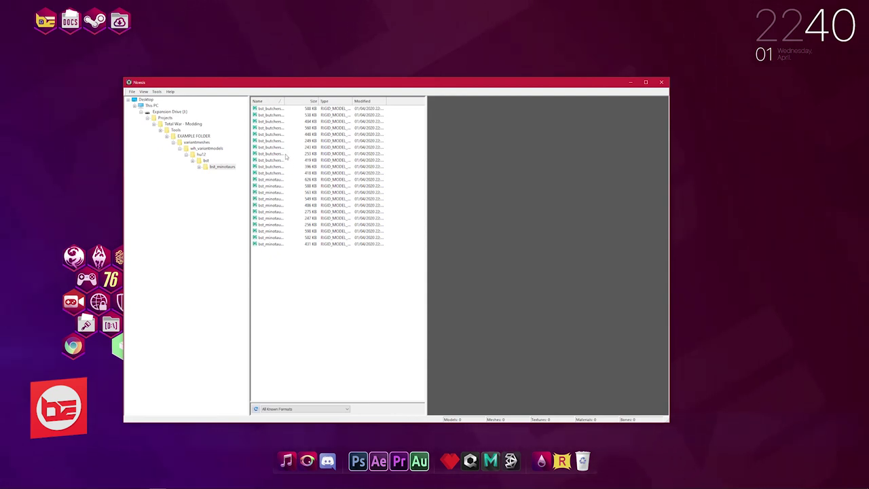
pyautogui.moveTo(284, 100); pyautogui.dragTo(338, 100)
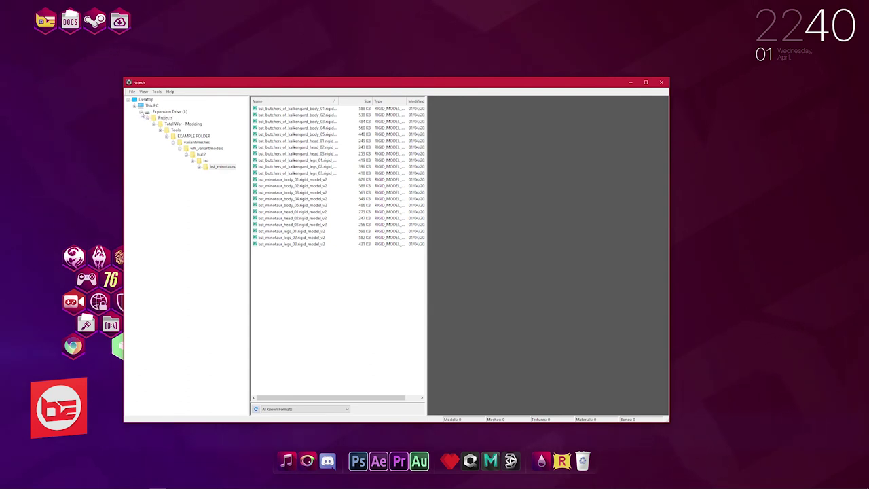
# Browse the folder tree from Projects through Tools and EXAMPLE FOLDER to bst_minotaurs, list its models and widen the file list
pyautogui.click(165, 112)
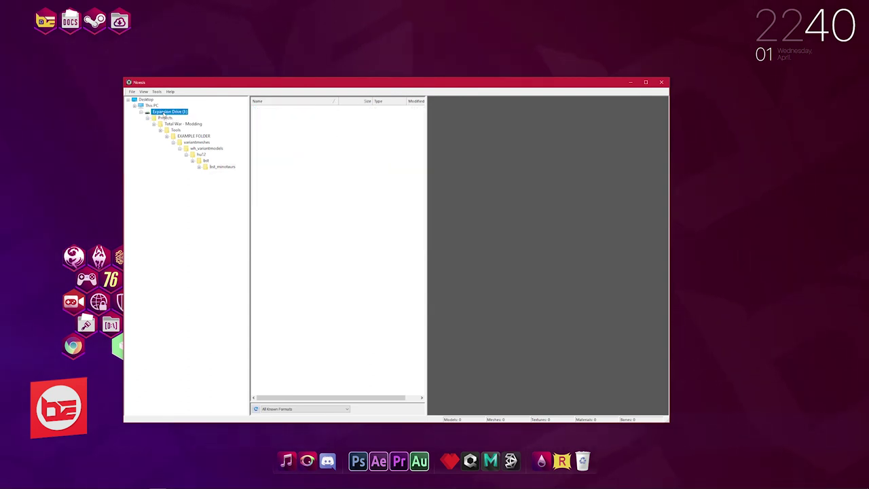
pyautogui.click(148, 118)
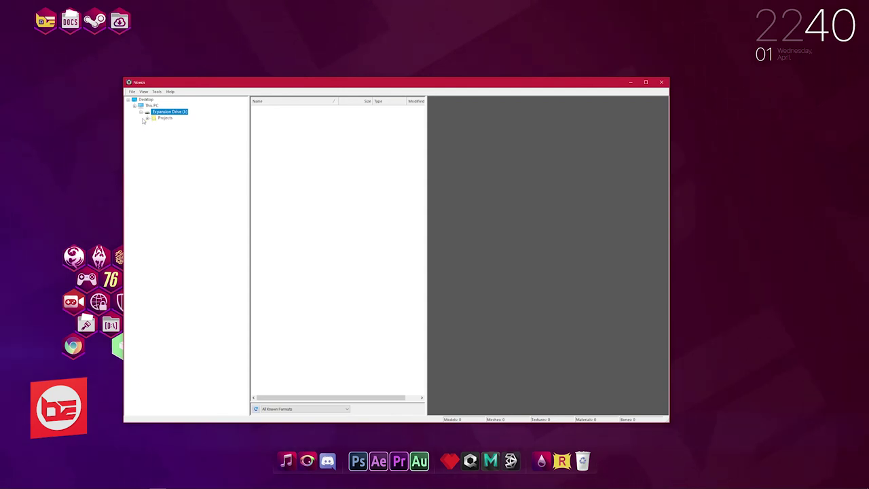
pyautogui.click(148, 118)
pyautogui.click(154, 125)
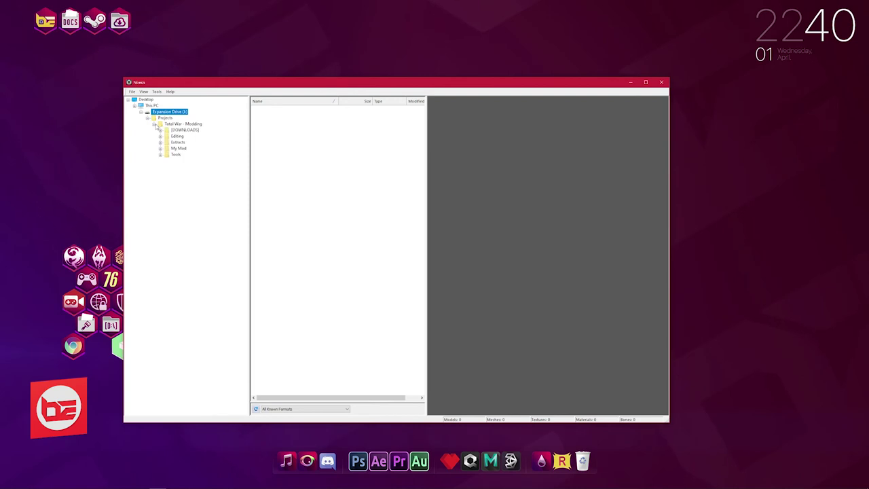
pyautogui.click(160, 155)
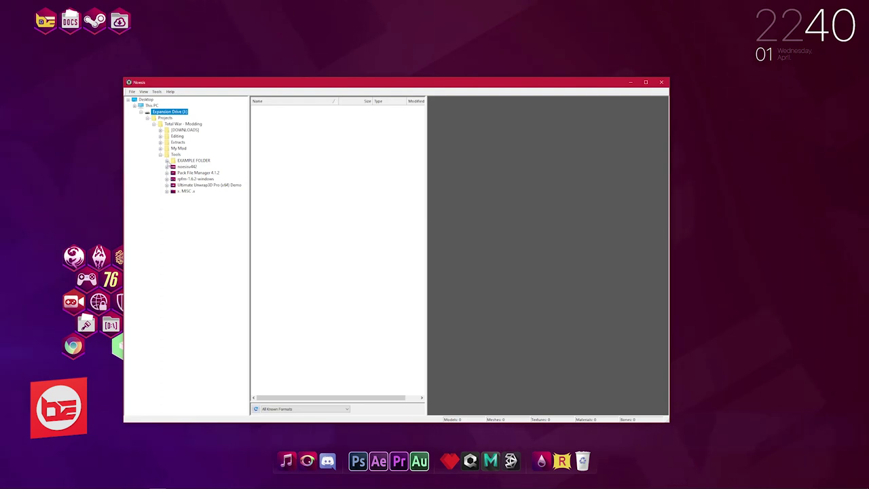
pyautogui.click(167, 161)
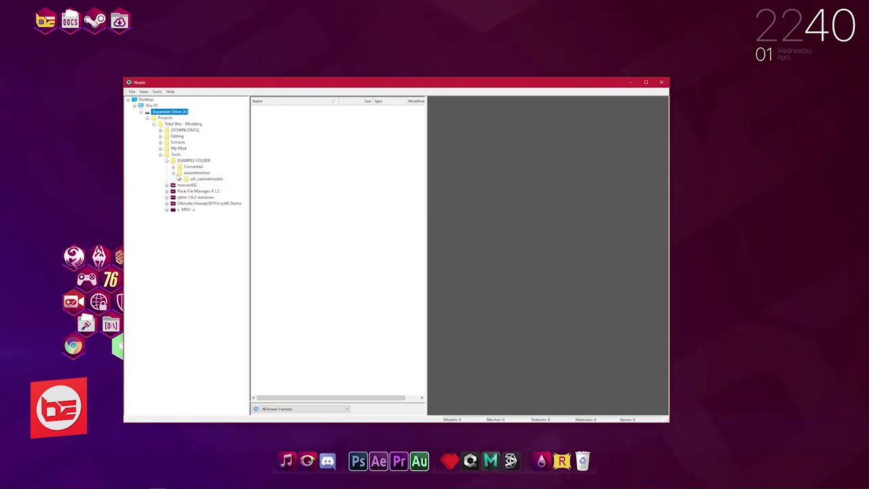
pyautogui.click(180, 178)
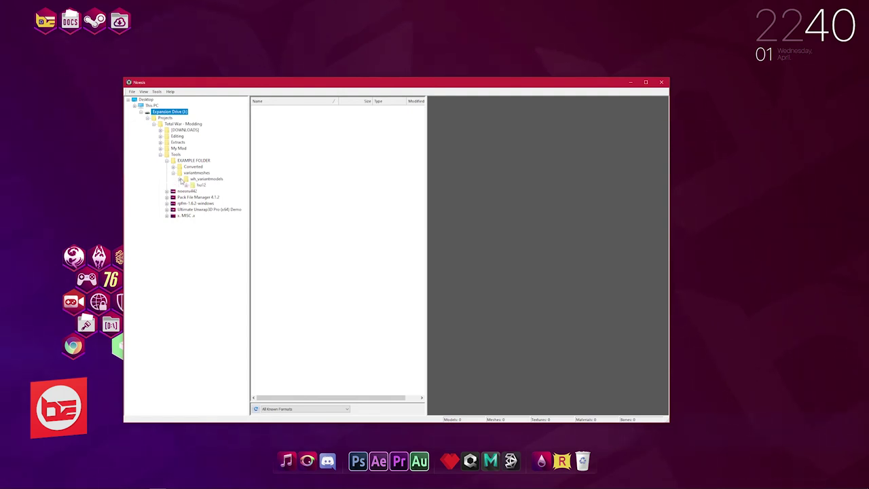
pyautogui.click(186, 186)
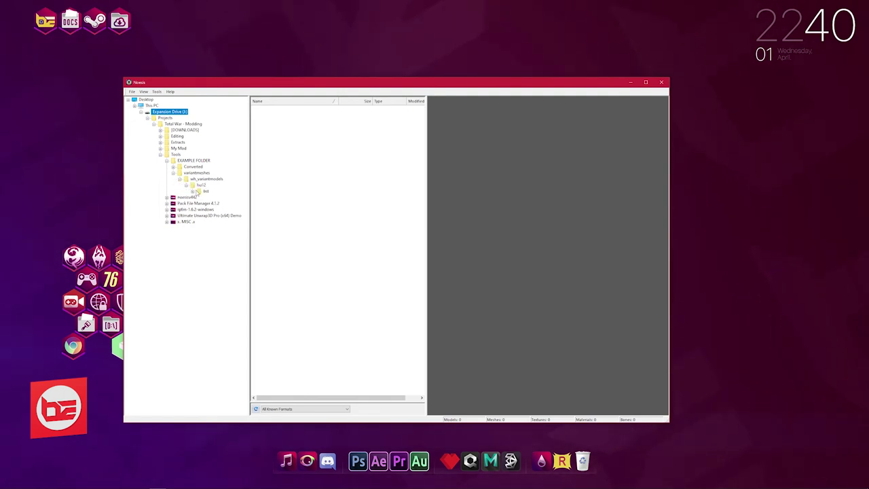
pyautogui.click(193, 192)
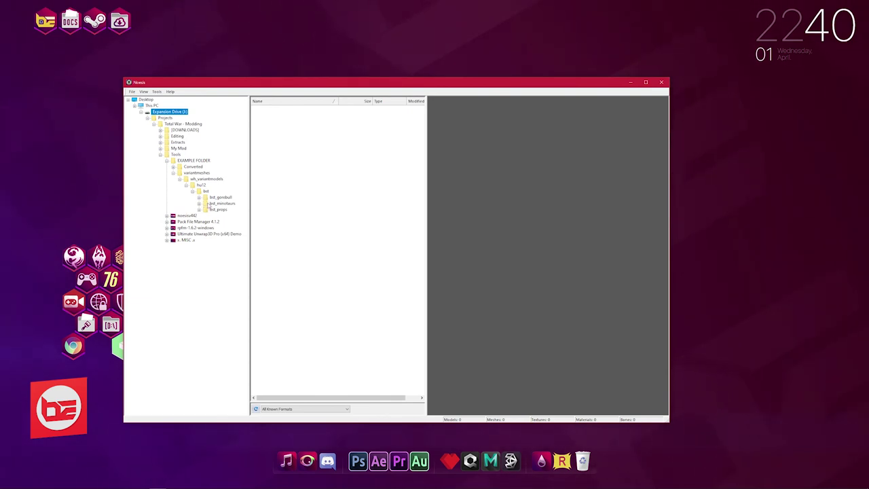
pyautogui.click(208, 204)
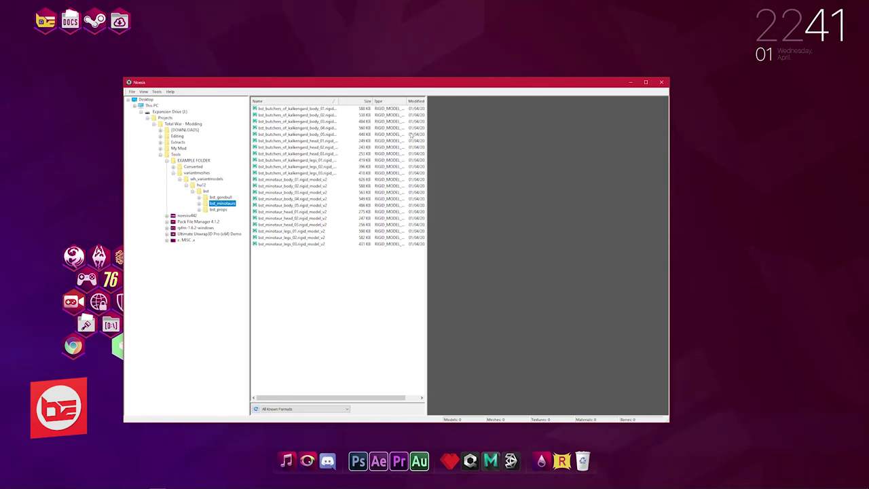
pyautogui.moveTo(426, 127); pyautogui.dragTo(444, 132)
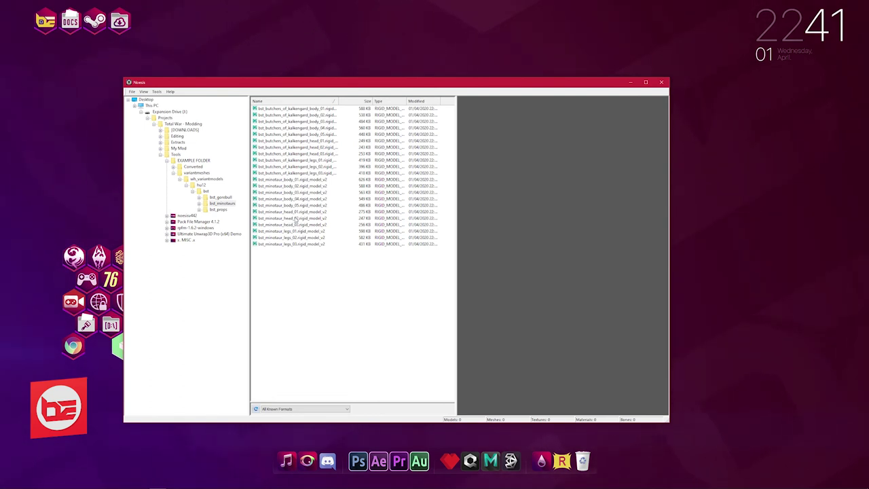
# Preview bst_minotaur_head_02.rigid_model_v2 and inspect the minotaur head up close from the front and side
pyautogui.click(296, 219)
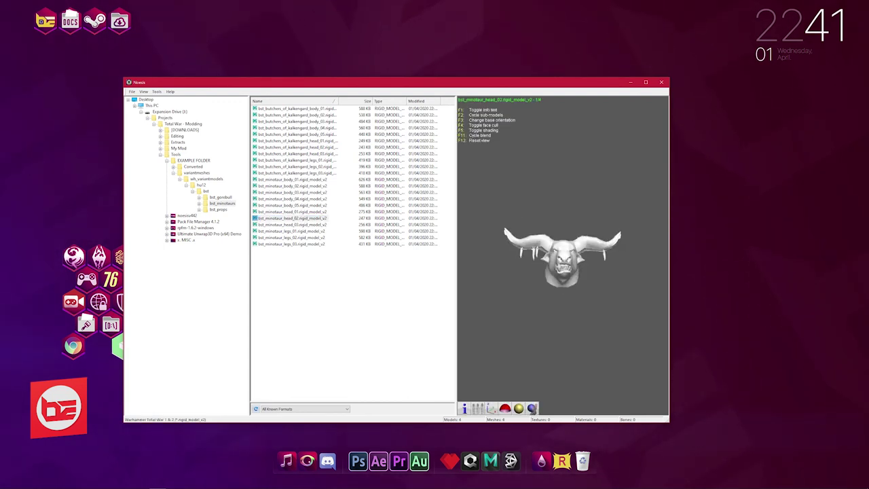
pyautogui.scroll(5, 564, 258)
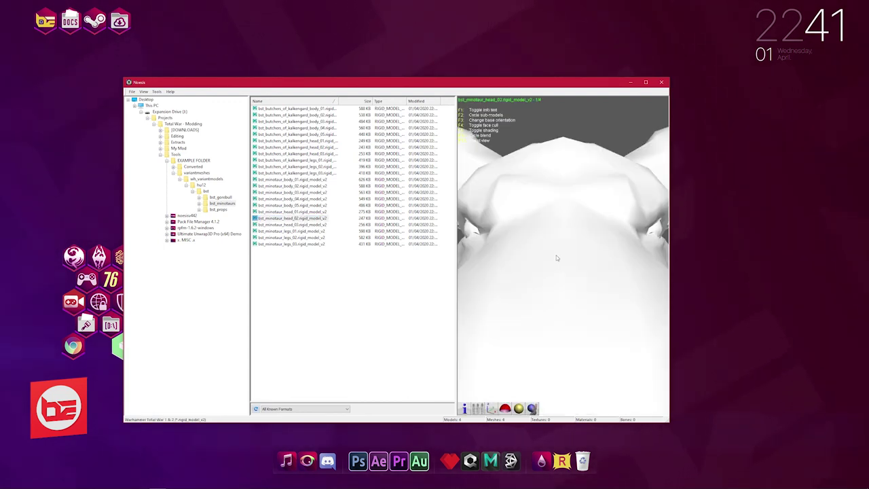
pyautogui.scroll(-5, 556, 255)
pyautogui.moveTo(563, 258)
pyautogui.mouseDown()
pyautogui.moveTo(552, 261)
pyautogui.moveTo(562, 252)
pyautogui.mouseUp()
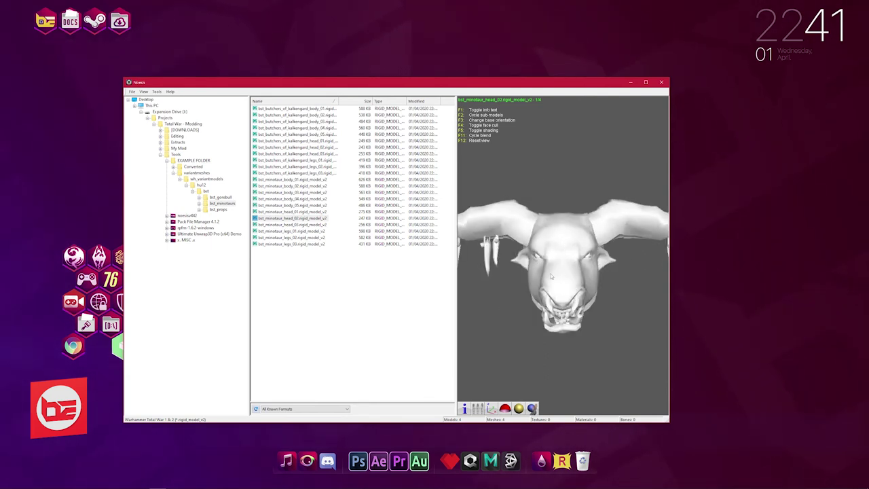
pyautogui.moveTo(601, 282); pyautogui.dragTo(562, 258)
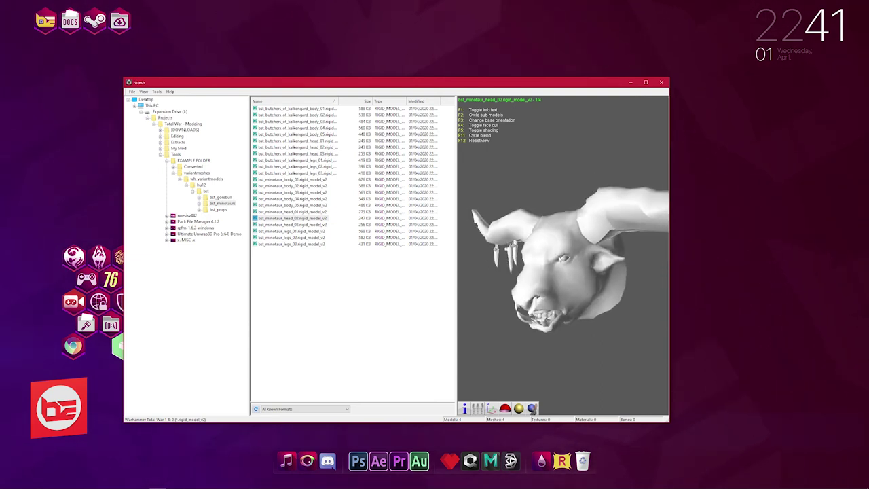
# Start exporting the previewed head and set the destination file to Head 02 in EXAMPLE FOLDER's Converted folder
pyautogui.click(132, 91)
pyautogui.click(155, 116)
pyautogui.click(459, 213)
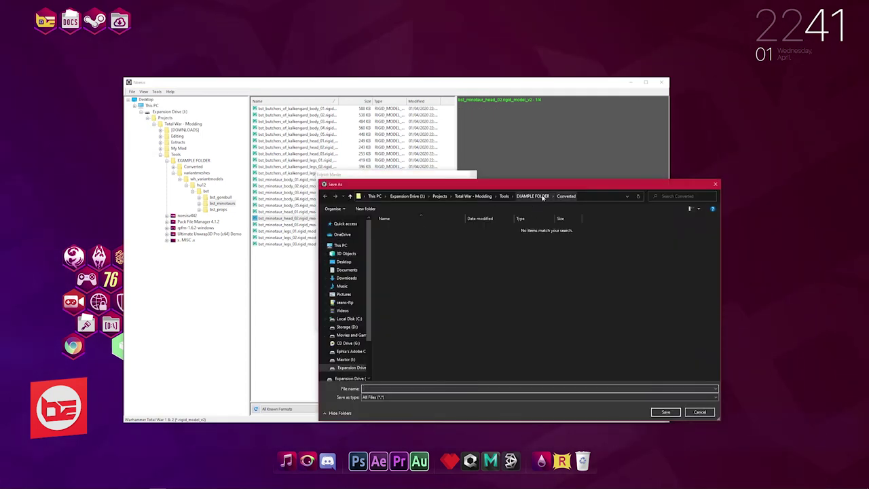
pyautogui.click(537, 196)
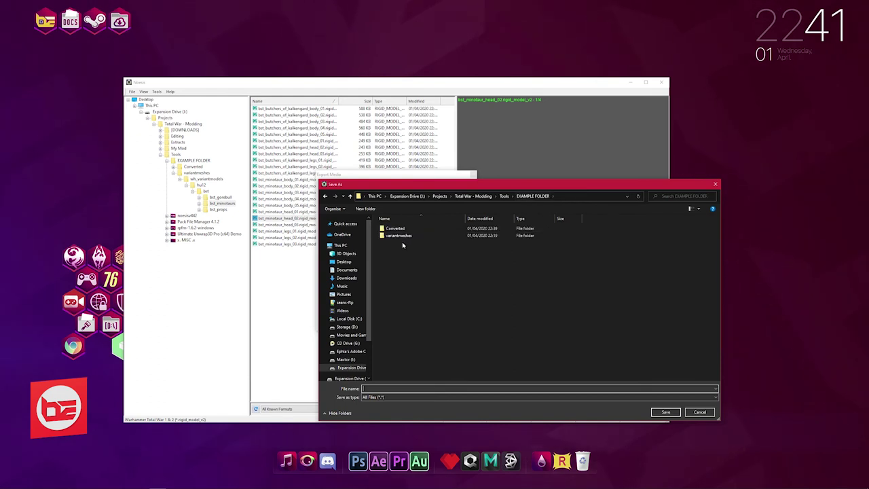
pyautogui.click(504, 196)
pyautogui.doubleClick(405, 229)
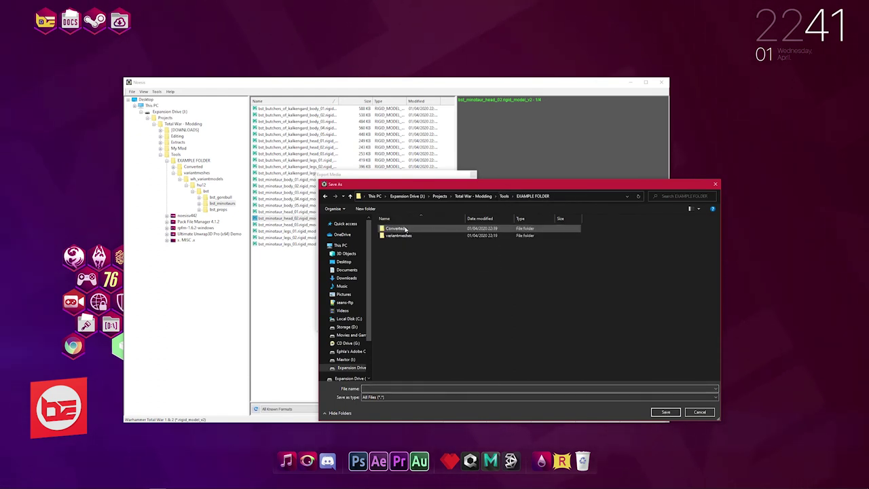
pyautogui.click(396, 230)
pyautogui.doubleClick(395, 229)
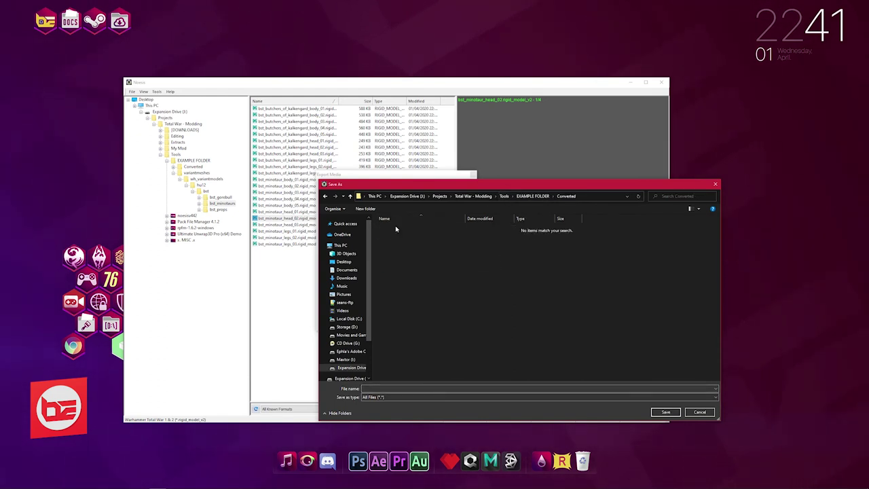
pyautogui.click(403, 388)
pyautogui.write('Head 02')
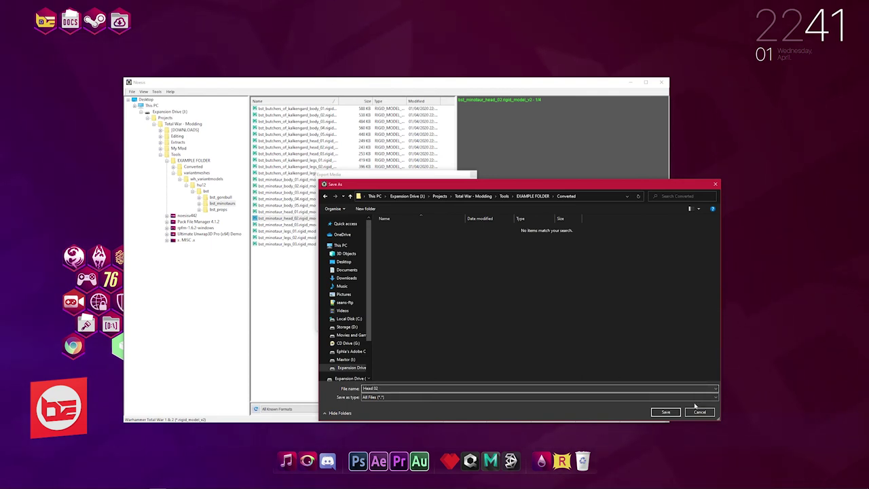
pyautogui.click(666, 413)
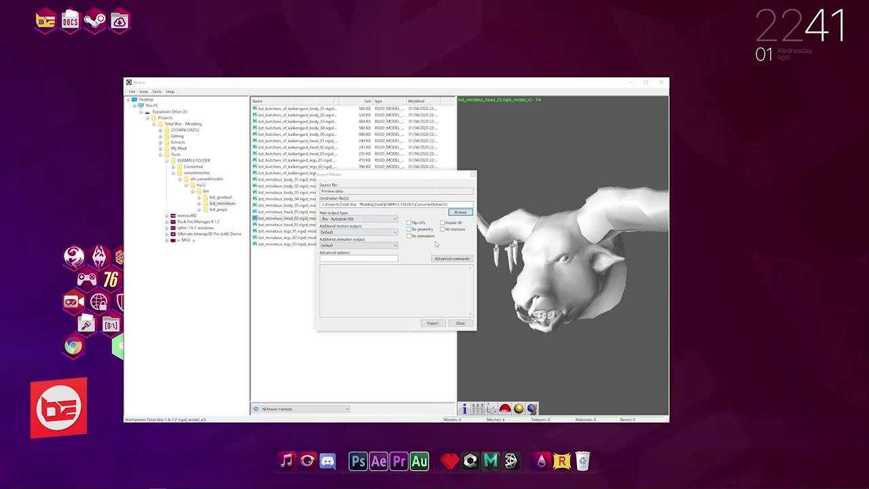
# Export the head with .fbx - Autodesk FBX as the main output type and close the export dialog
pyautogui.click(394, 221)
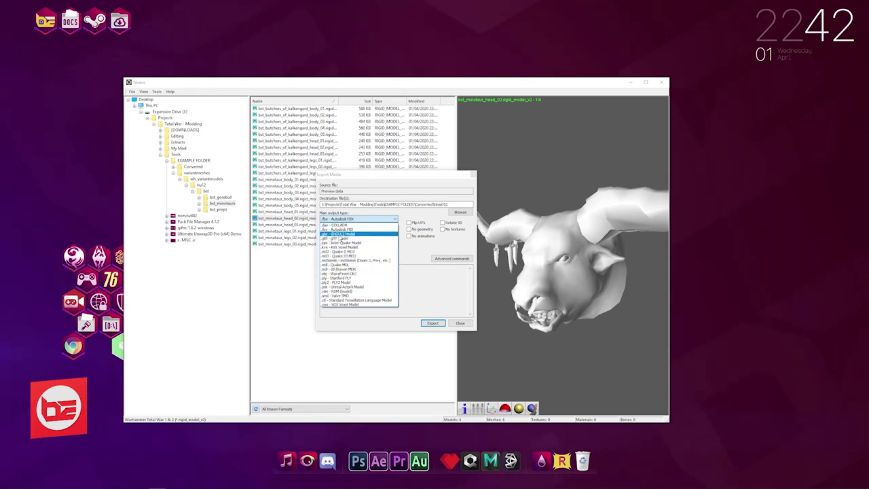
pyautogui.click(342, 230)
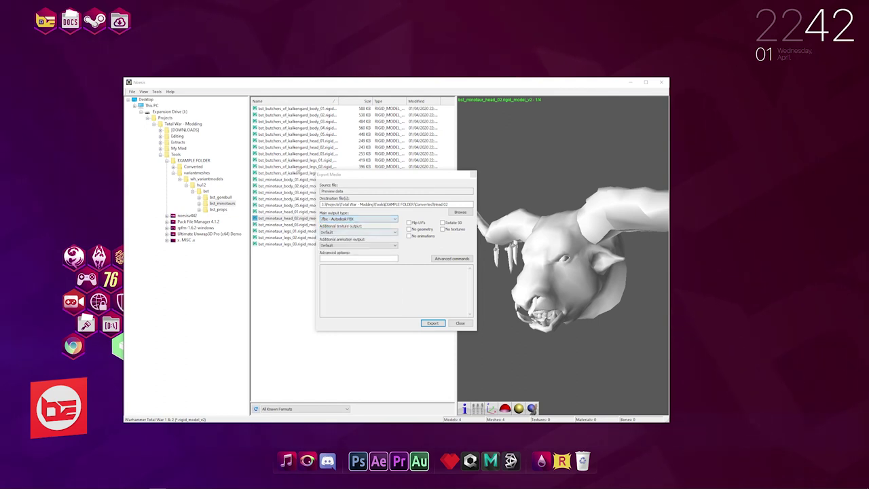
pyautogui.click(437, 323)
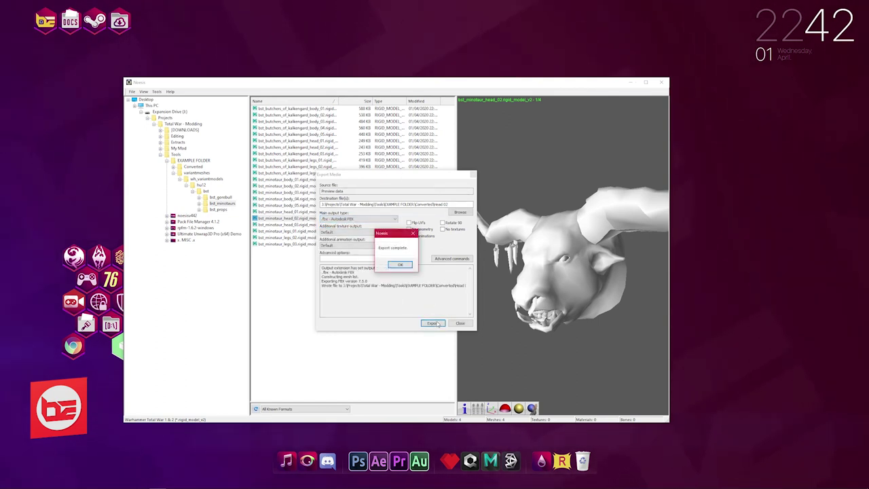
pyautogui.click(400, 266)
pyautogui.click(460, 323)
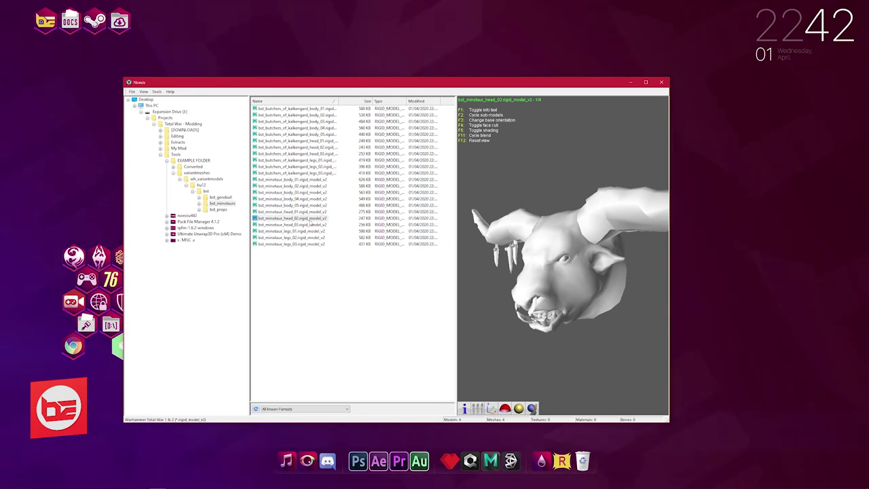
# Preview the bst_minotaur_body_01 and bst_minotaur_legs_02 models and close Noesis
pyautogui.click(292, 180)
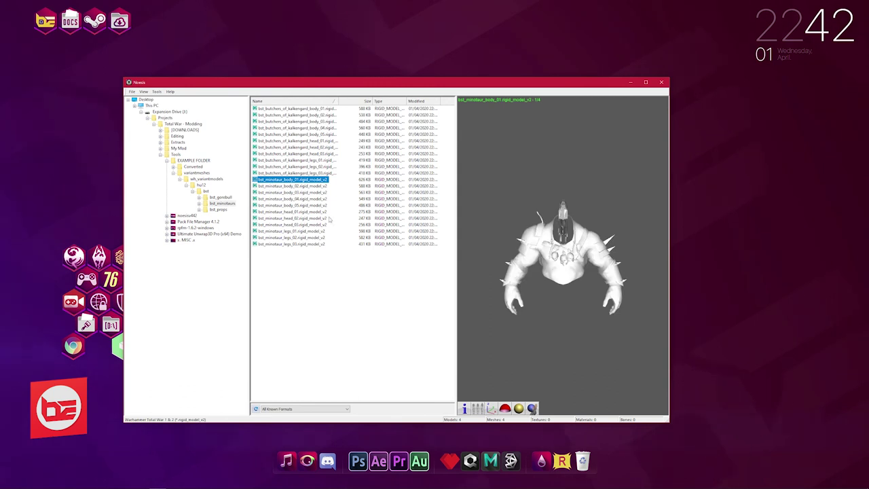
pyautogui.click(284, 239)
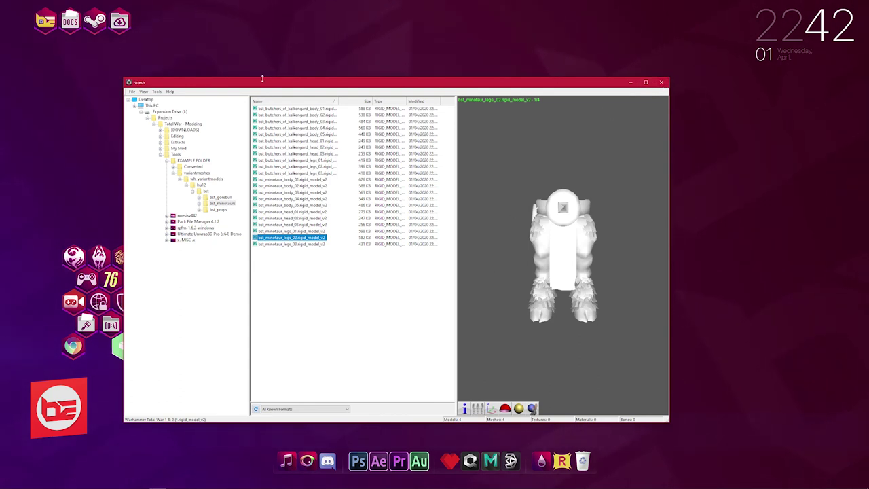
pyautogui.click(661, 81)
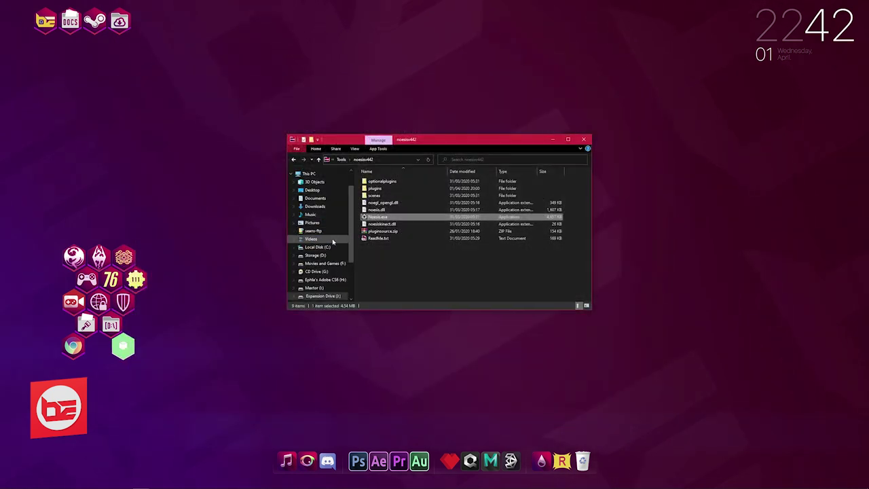
# Open Head 02.fbx from Tools > EXAMPLE FOLDER > Converted in 3D Viewer and examine the head from several angles
pyautogui.click(341, 158)
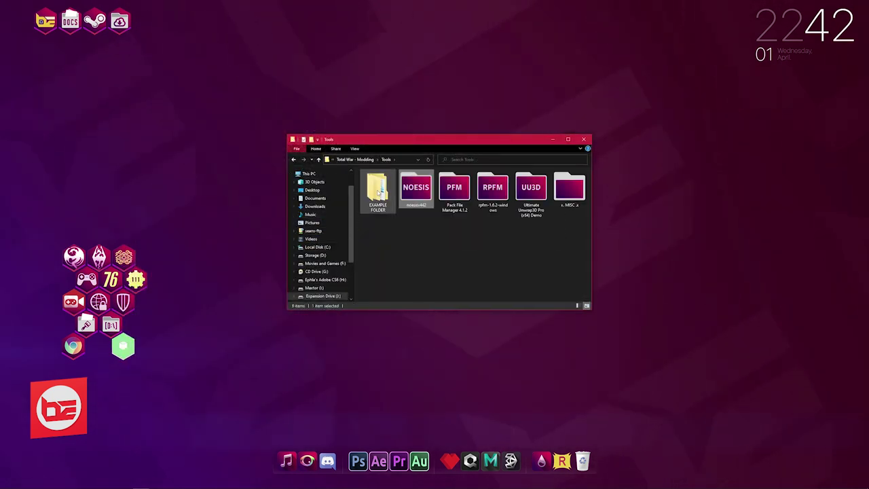
pyautogui.doubleClick(379, 193)
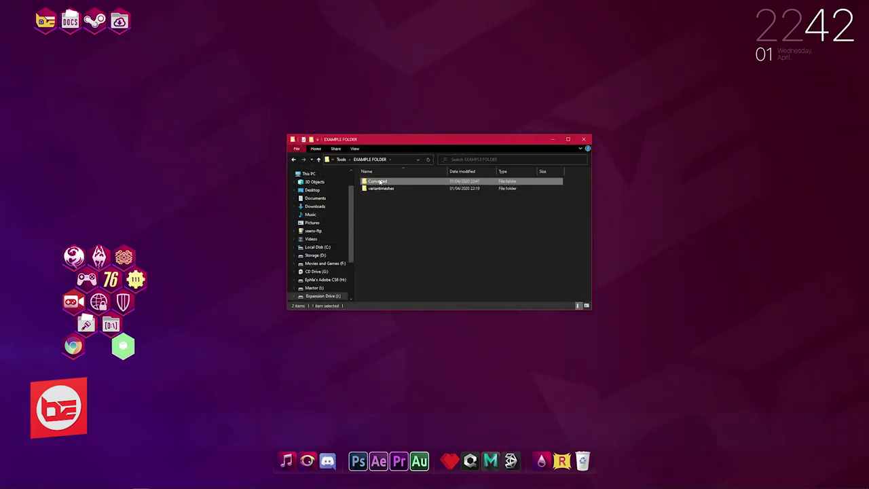
pyautogui.doubleClick(379, 181)
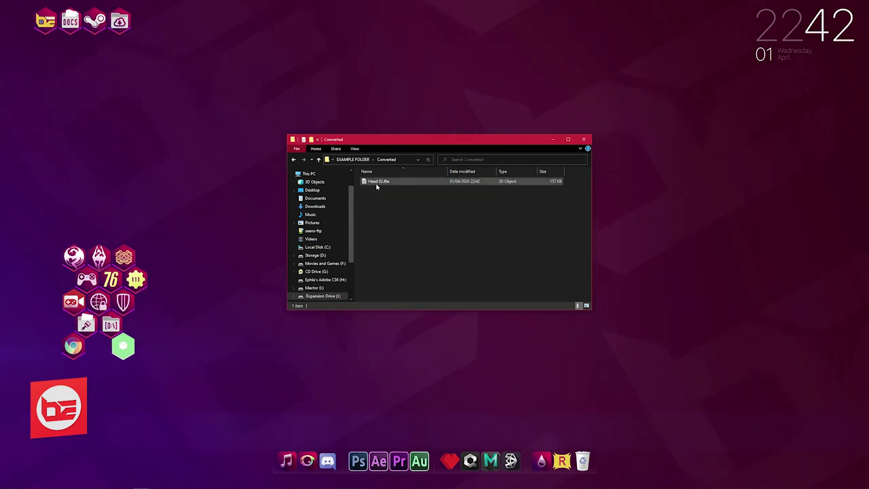
pyautogui.doubleClick(388, 182)
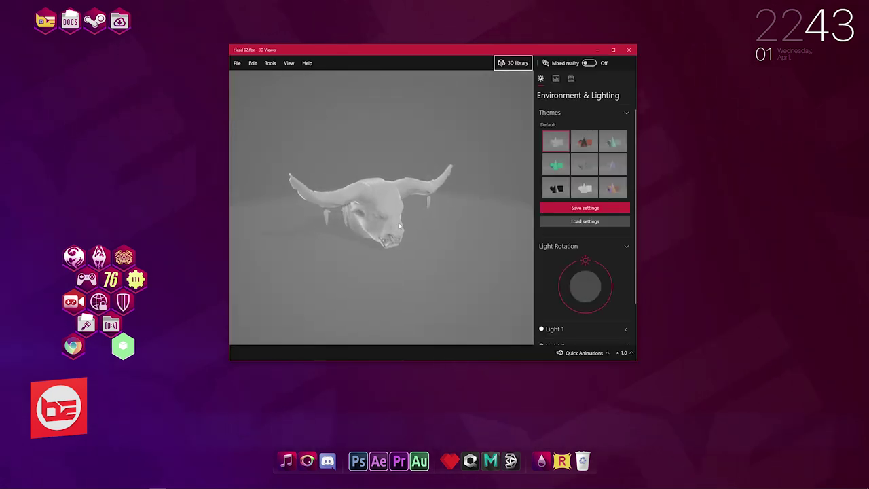
pyautogui.click(352, 221)
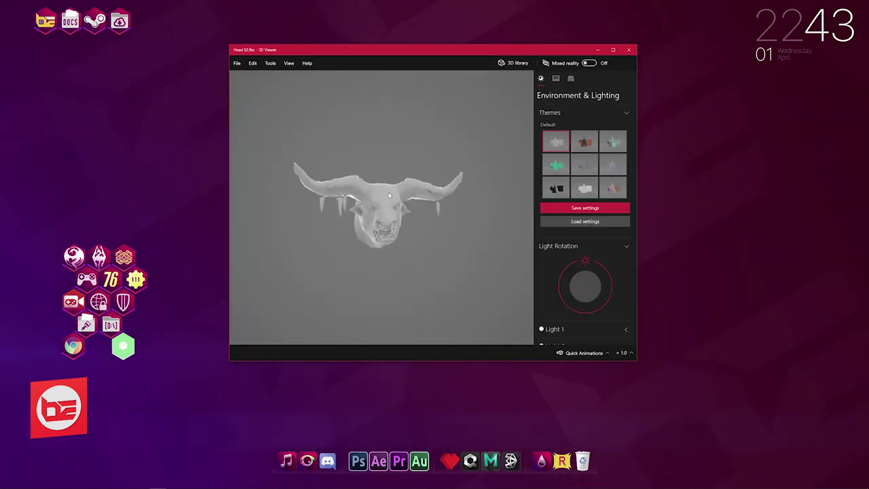
pyautogui.scroll(3, 364, 222)
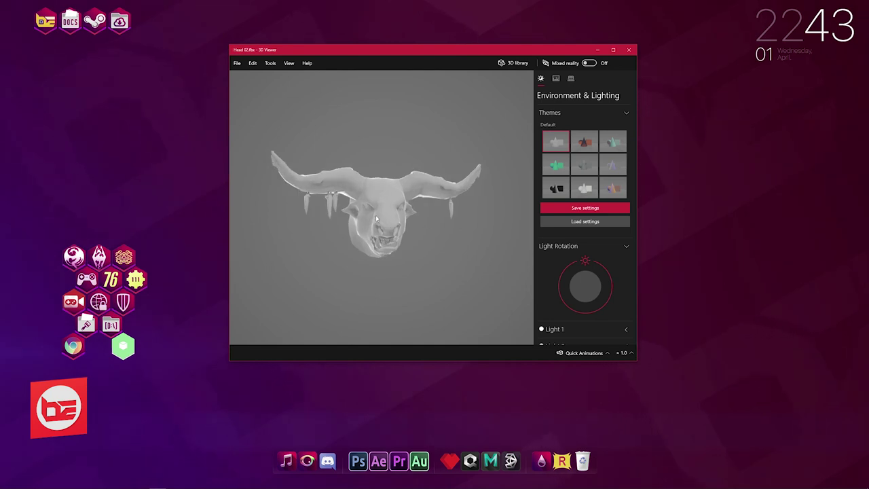
pyautogui.moveTo(289, 213); pyautogui.dragTo(374, 203)
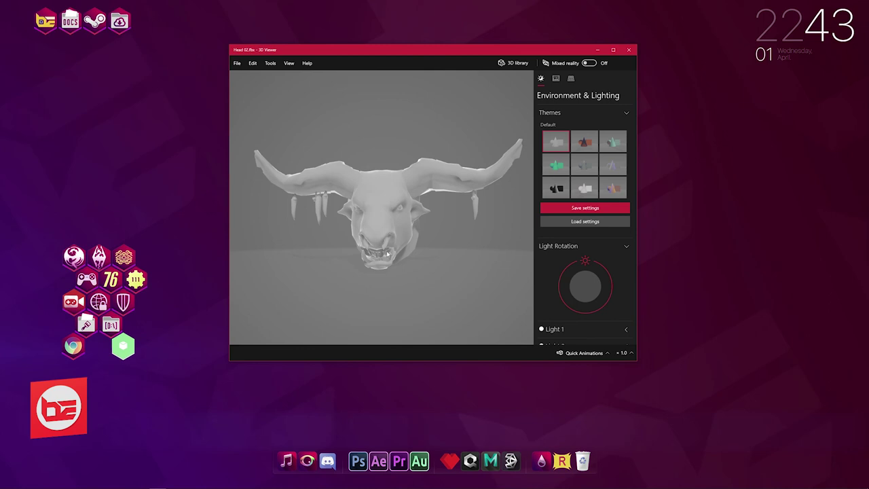
pyautogui.moveTo(388, 253); pyautogui.dragTo(398, 244)
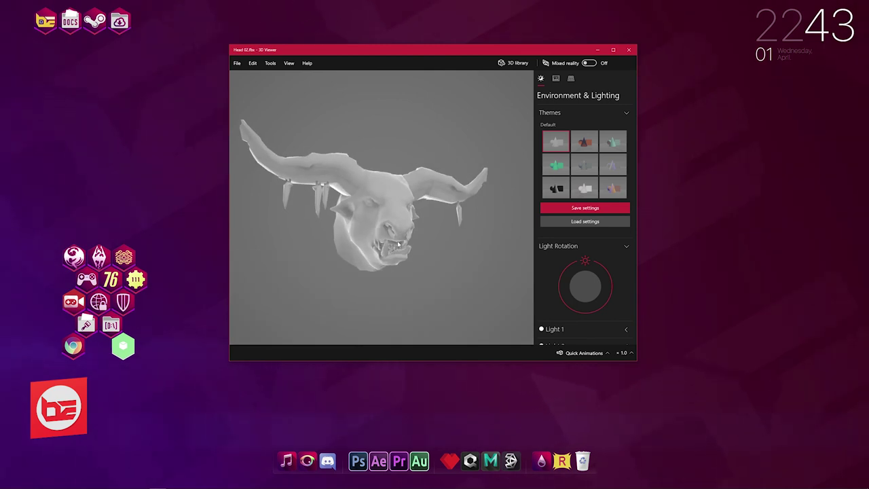